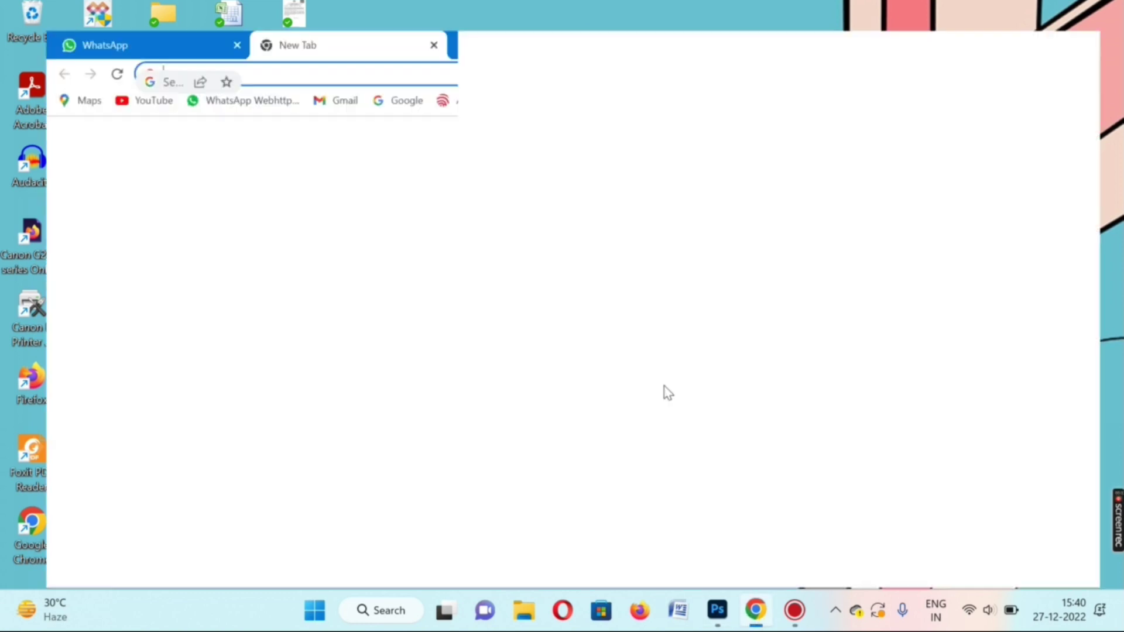
# Minimize the Chrome window so the desktop is visible.
pyautogui.click(1024, 16)
pyautogui.moveTo(716, 610)
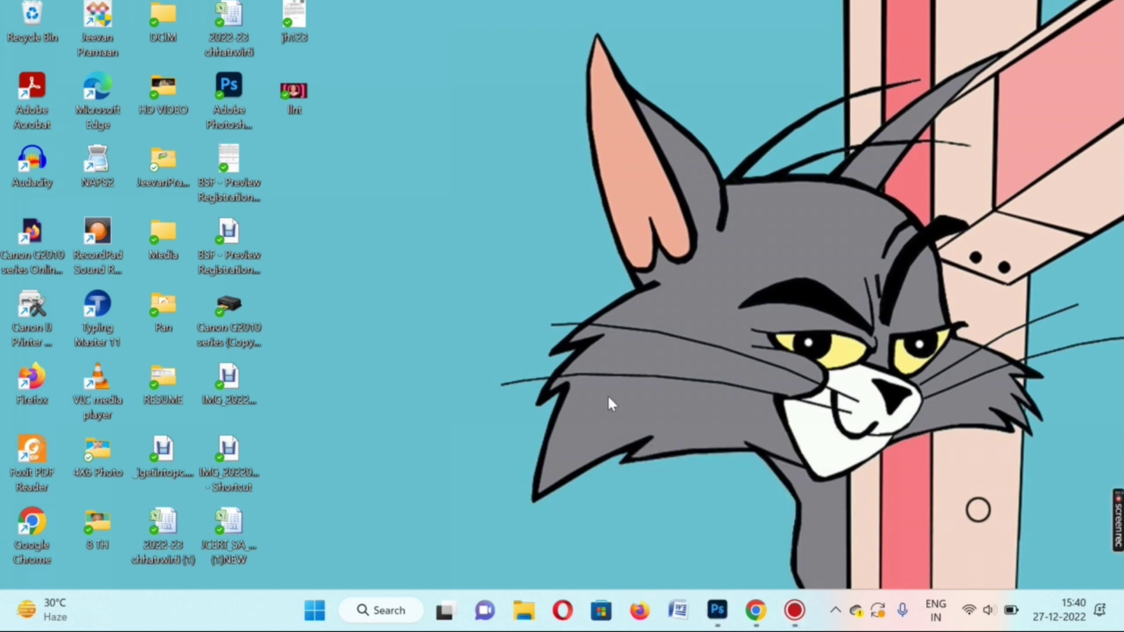
pyautogui.click(717, 611)
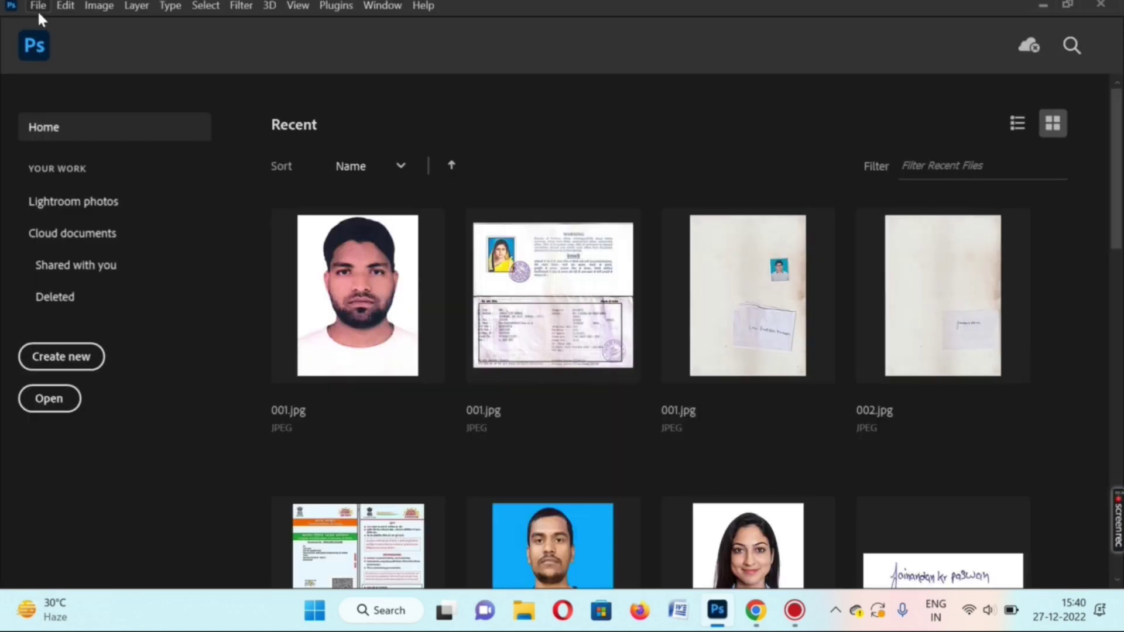
pyautogui.click(39, 6)
pyautogui.click(46, 40)
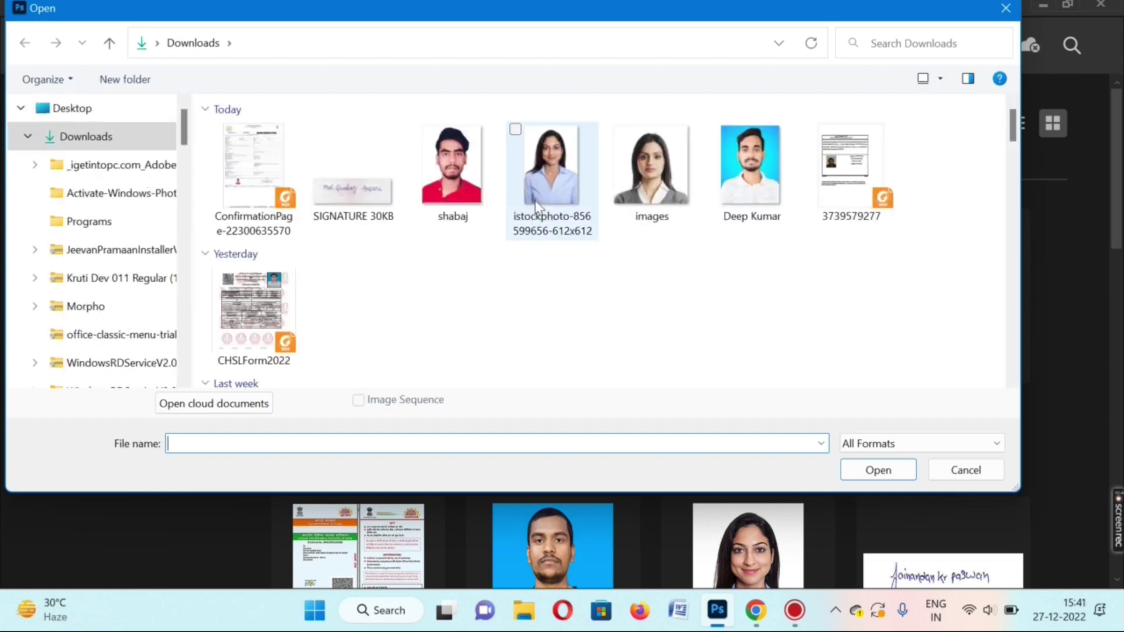
pyautogui.doubleClick(550, 176)
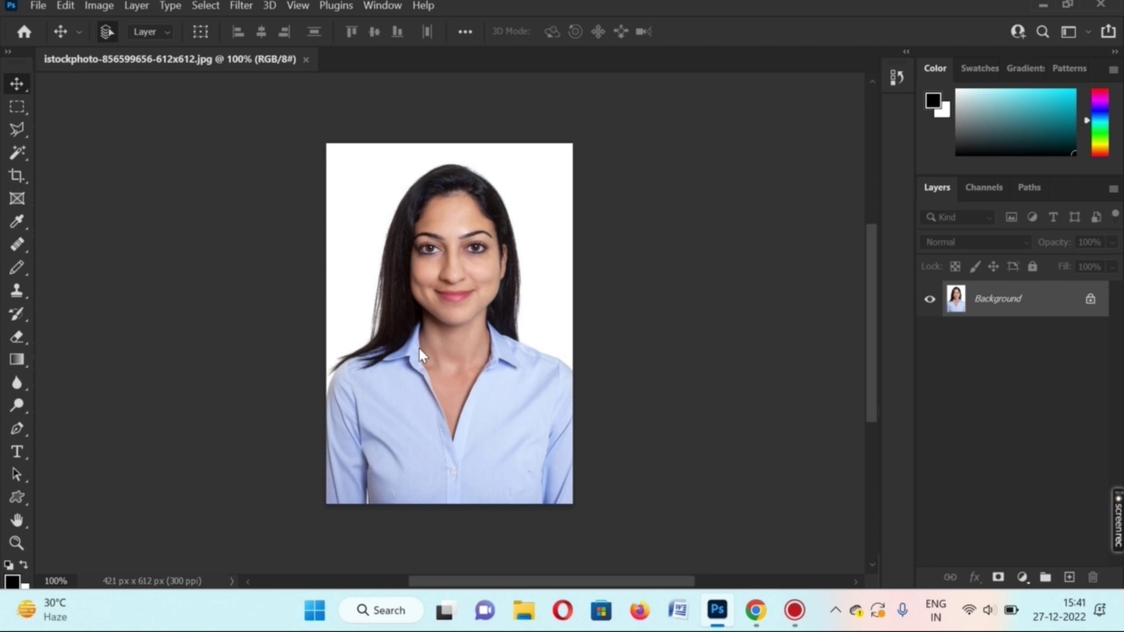
# Close the Photoshop portrait, return to Chrome and load remove.bg.
pyautogui.click(305, 59)
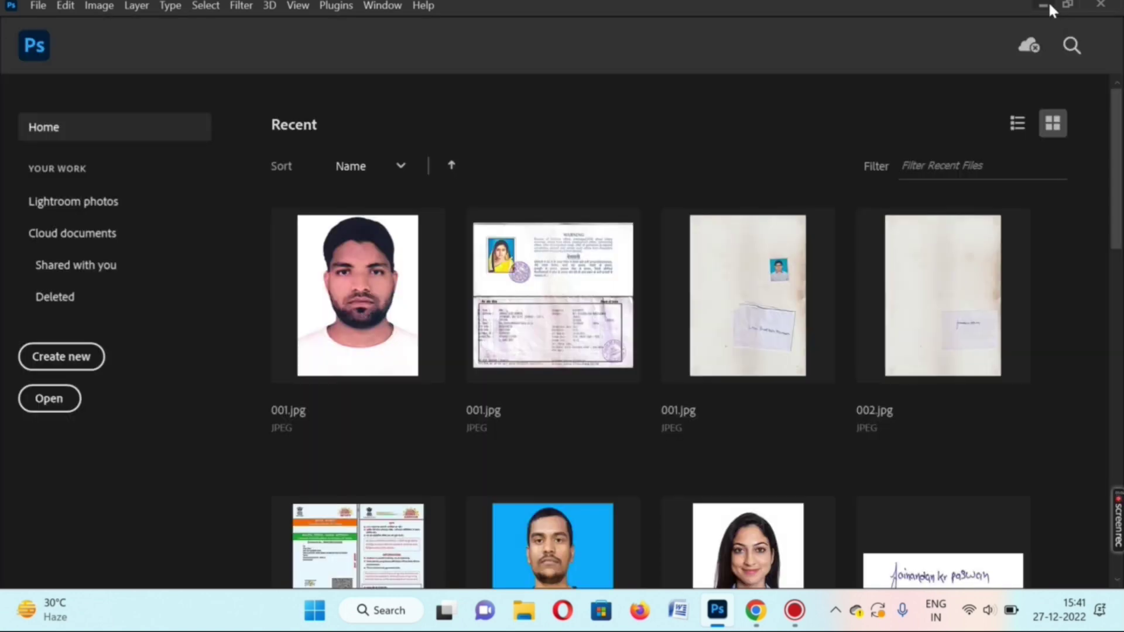
pyautogui.click(1043, 4)
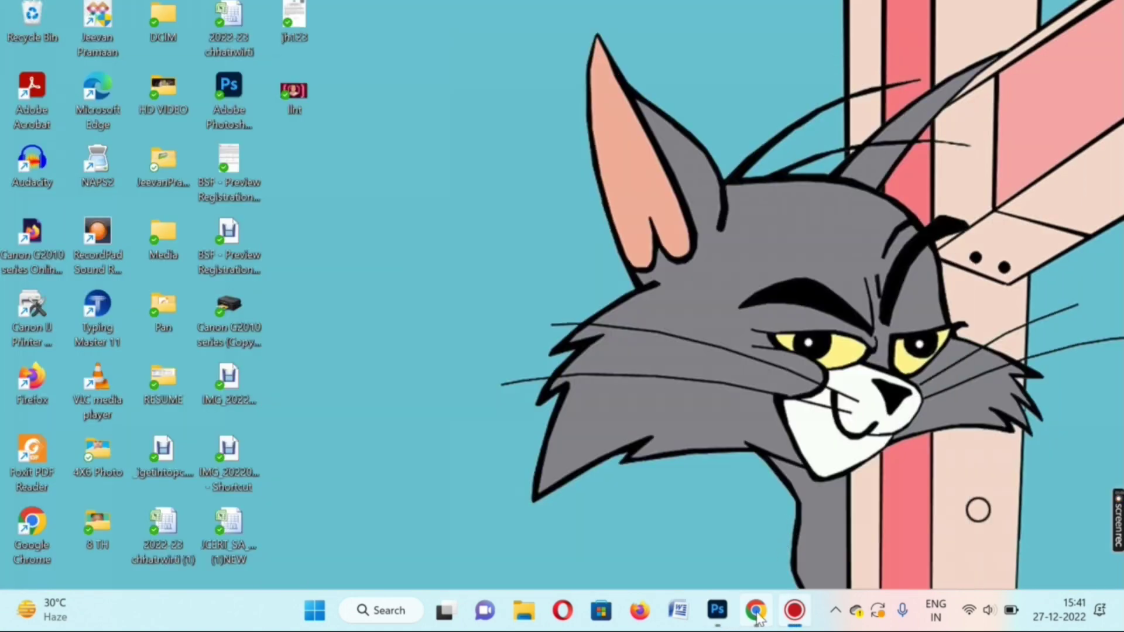
pyautogui.click(756, 612)
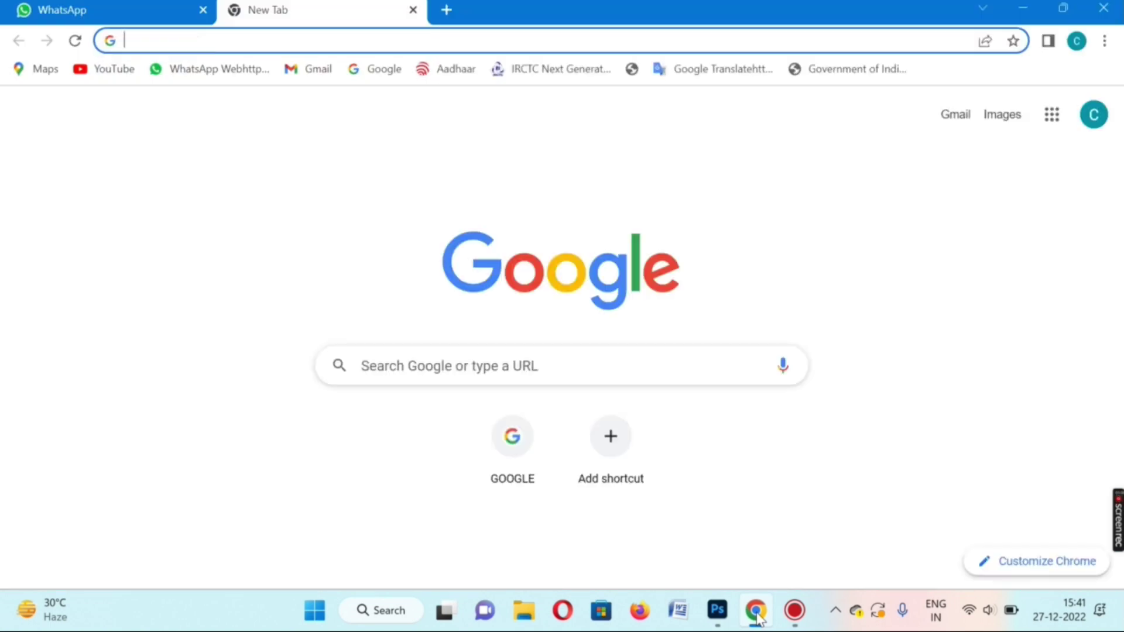
pyautogui.write('re')
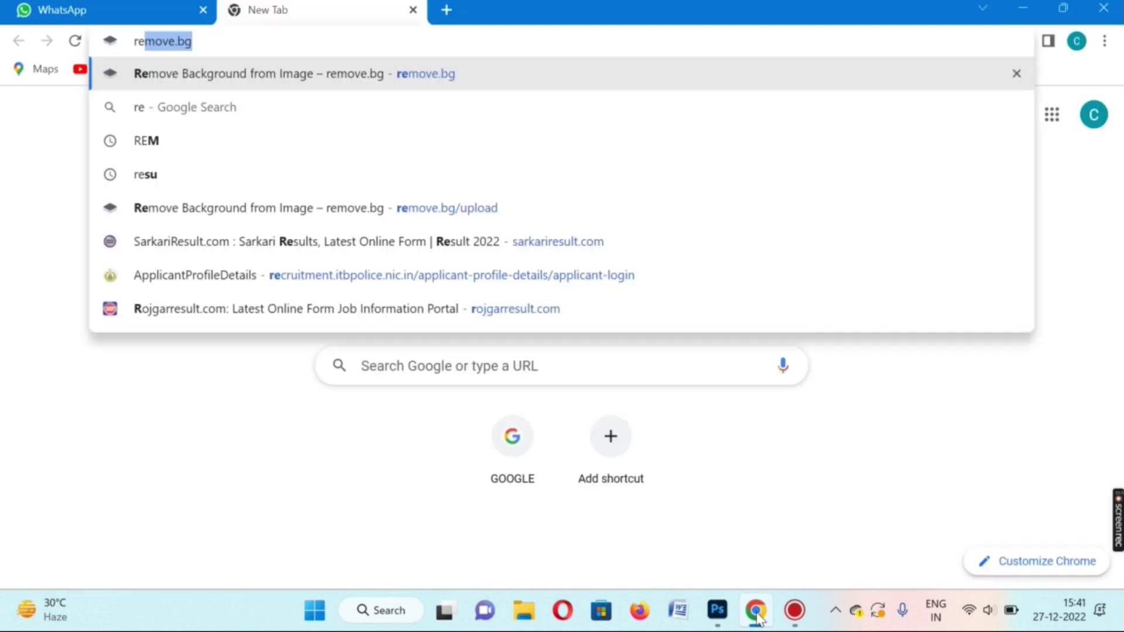
pyautogui.write('m')
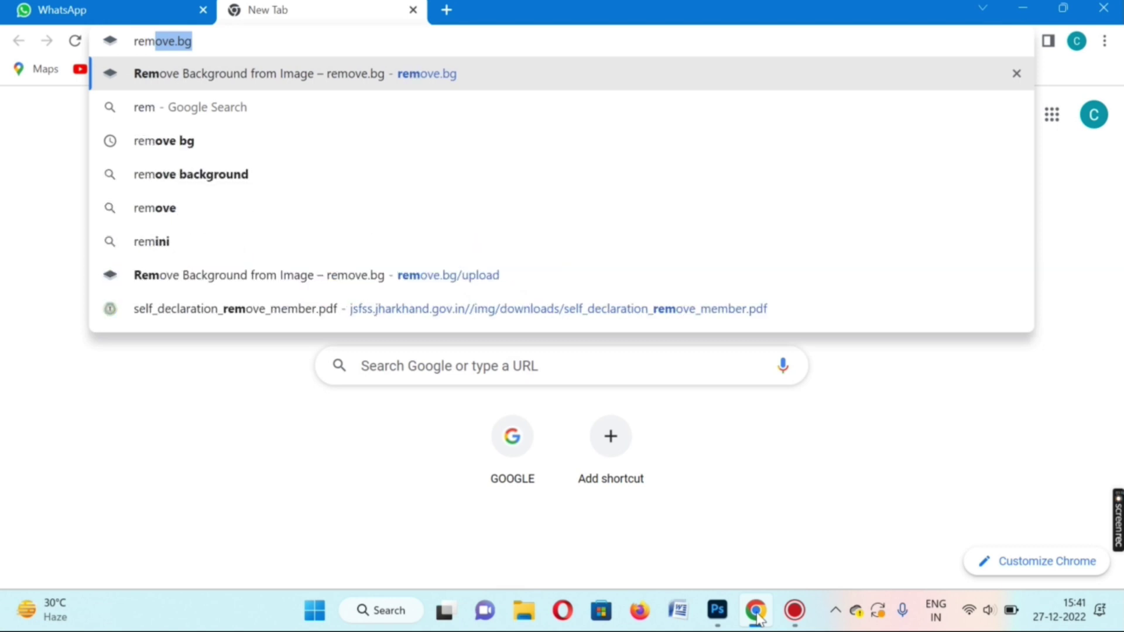
pyautogui.press('Return')
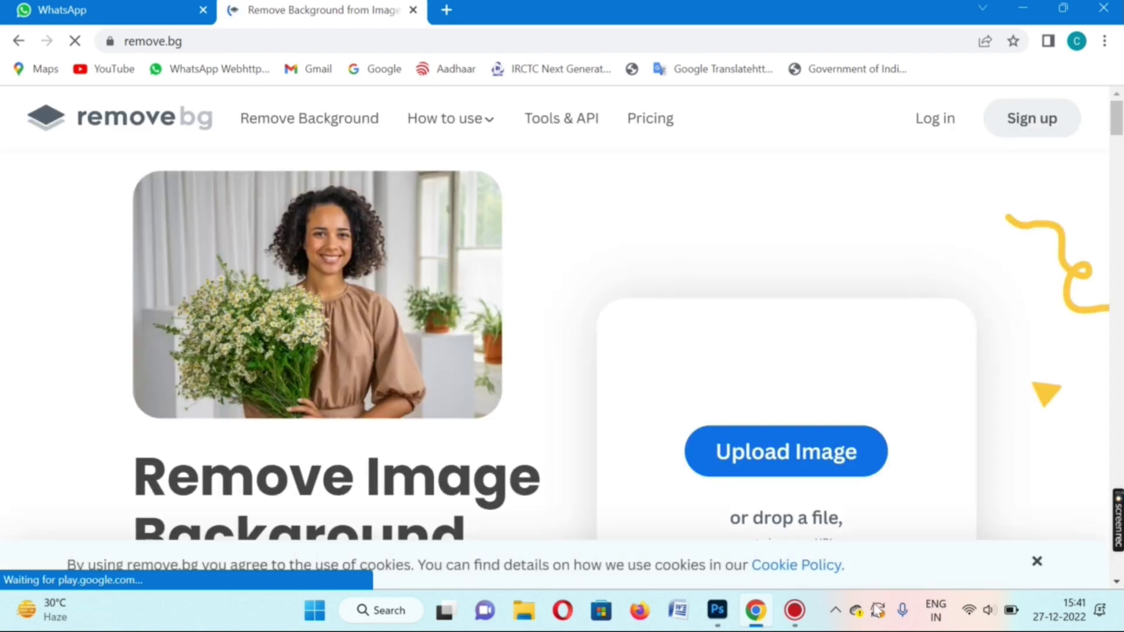
pyautogui.click(788, 461)
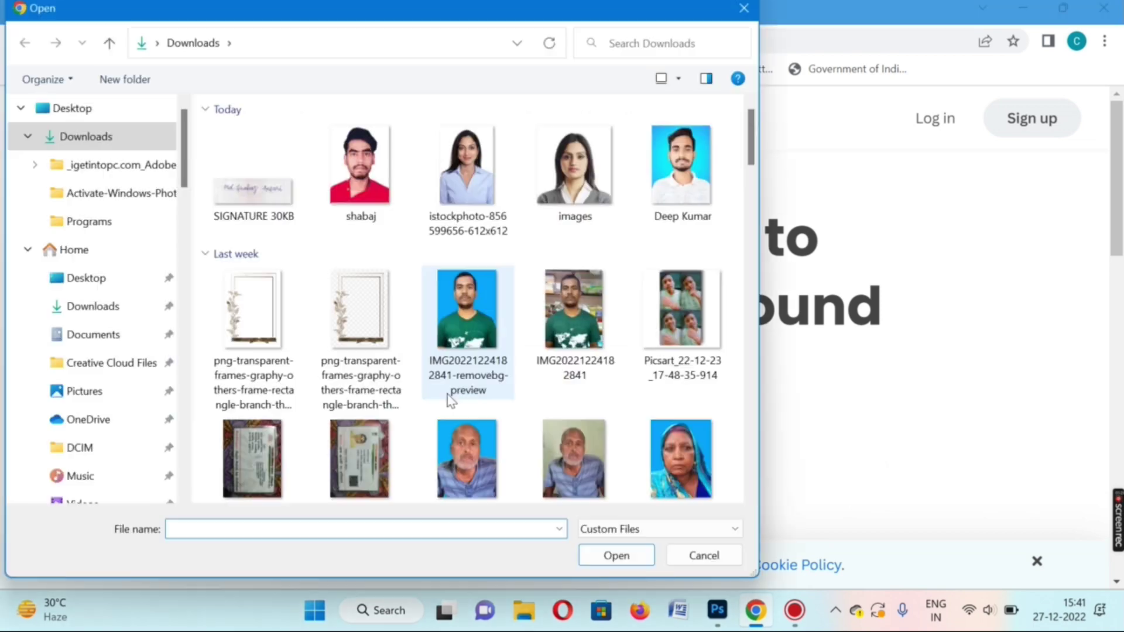
pyautogui.doubleClick(481, 199)
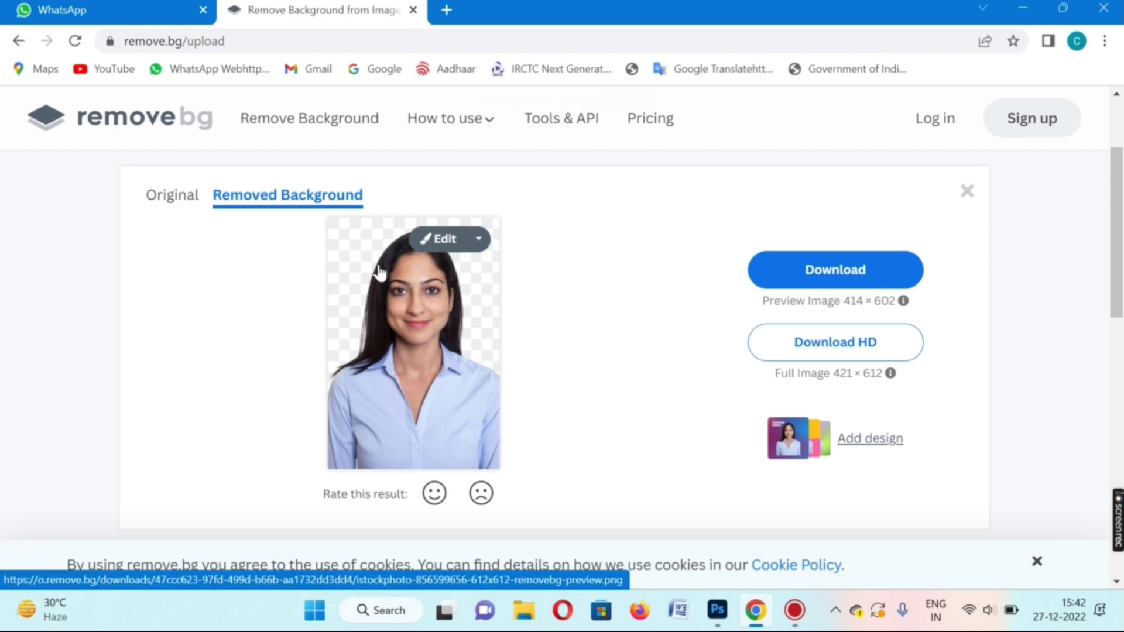
# Edit the cut-out and preview white, red, light blue and dark blue backgrounds.
pyautogui.click(436, 242)
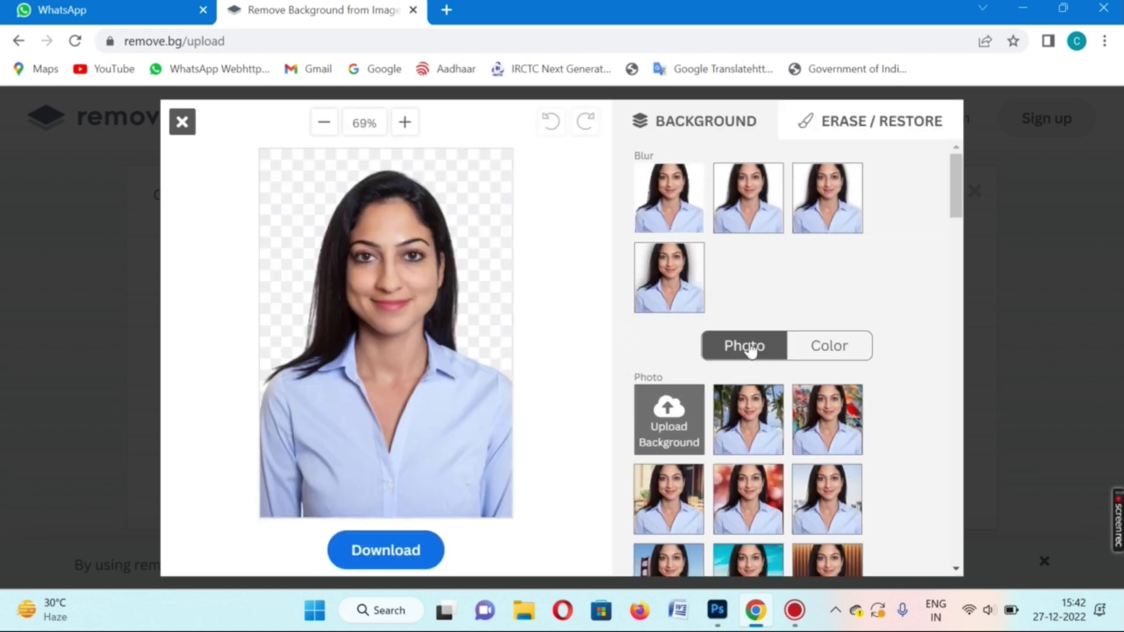
pyautogui.click(826, 346)
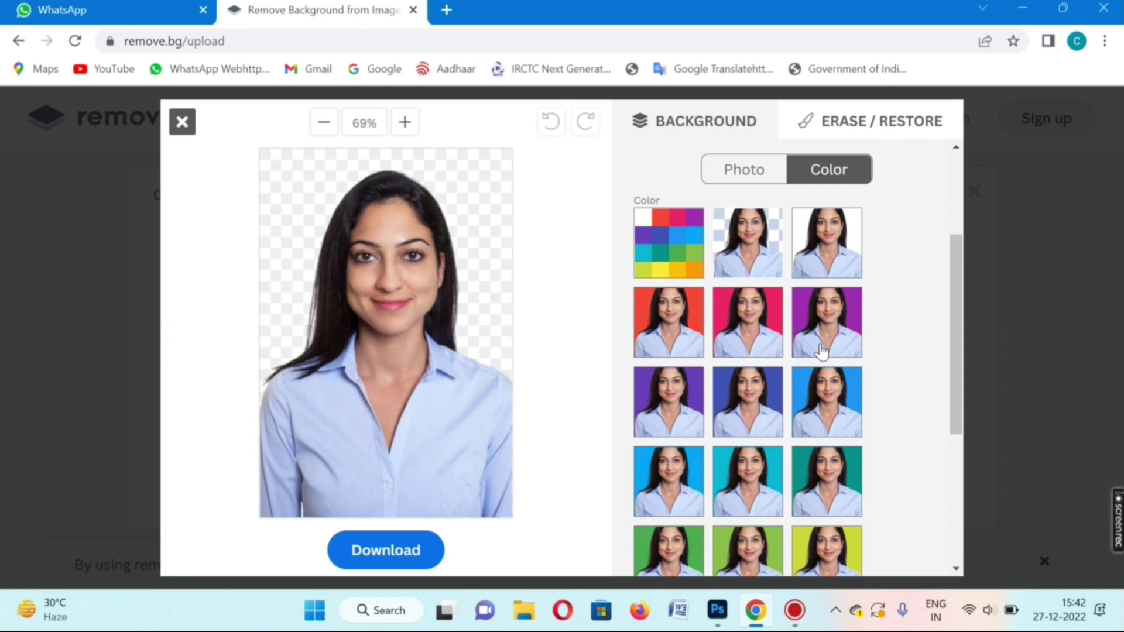
pyautogui.click(806, 253)
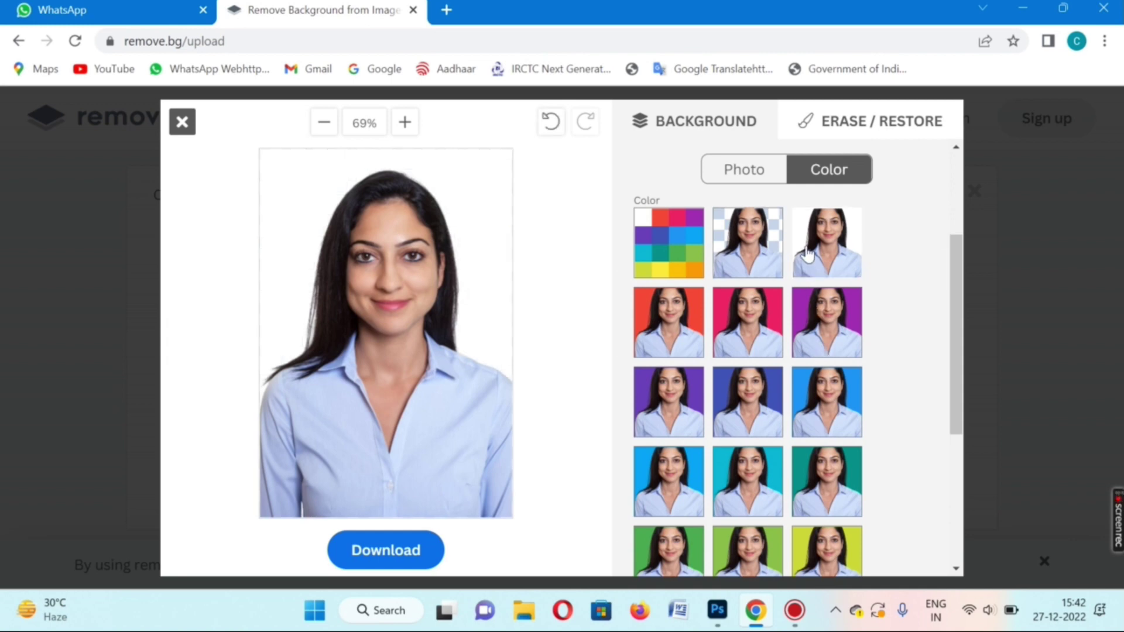
pyautogui.click(661, 331)
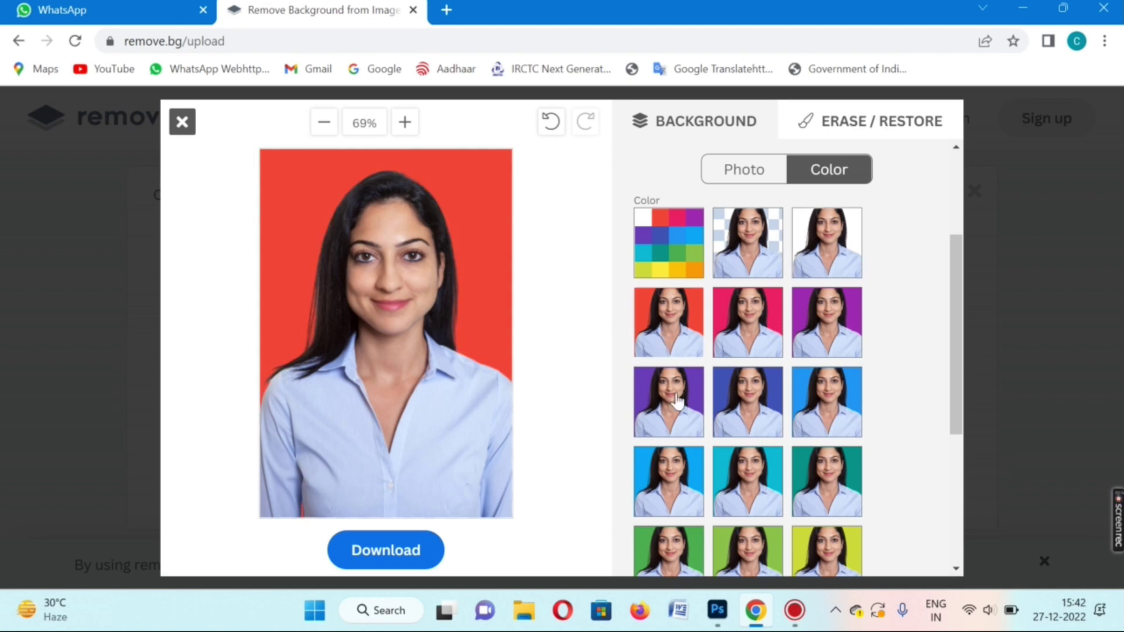
pyautogui.click(676, 489)
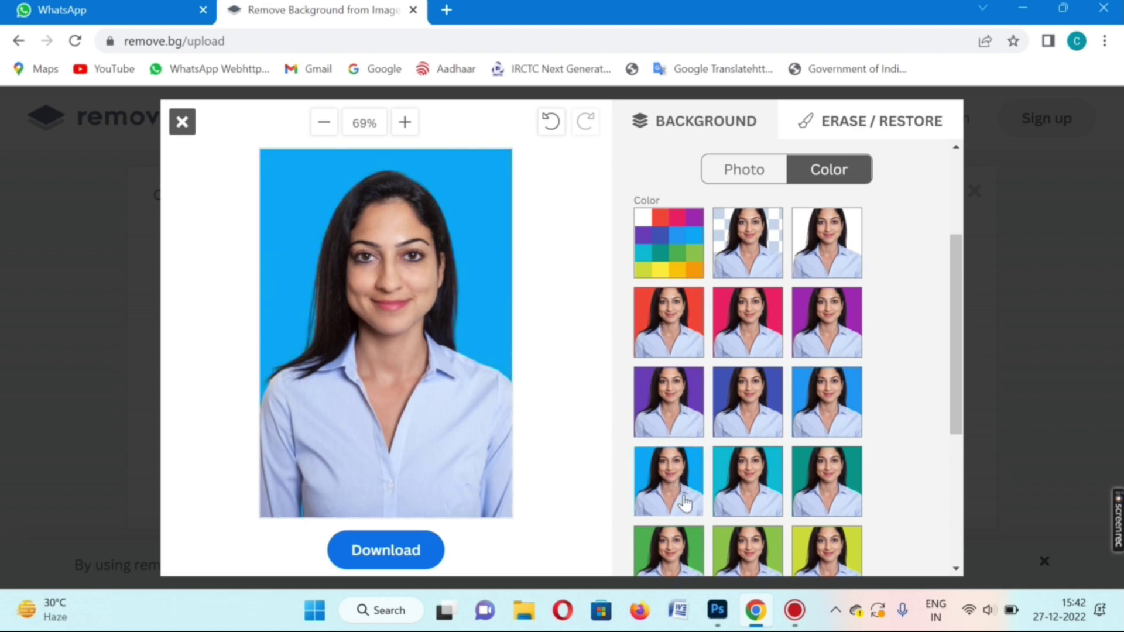
pyautogui.click(755, 397)
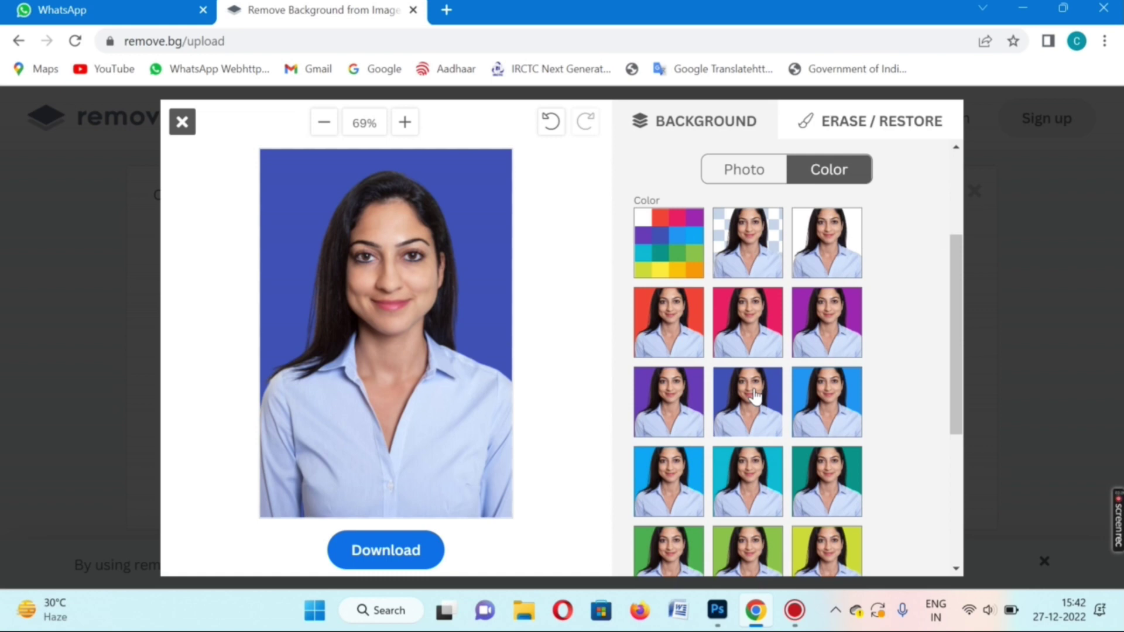
# Settle on the light blue background, download the PNG and switch to Photoshop.
pyautogui.click(665, 483)
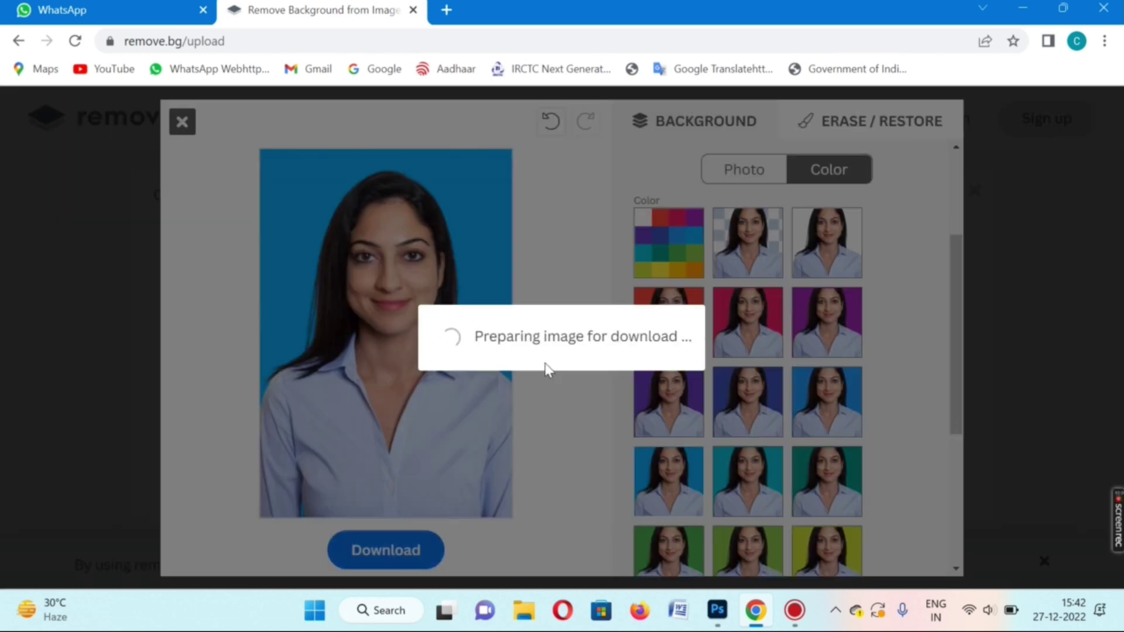
pyautogui.click(534, 383)
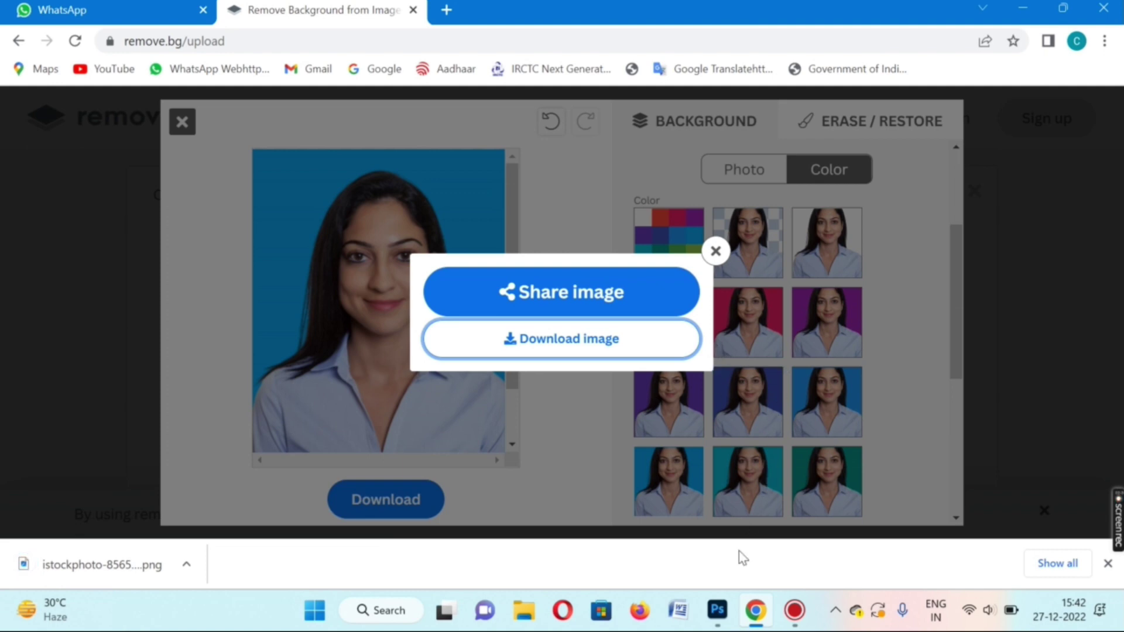
pyautogui.click(714, 621)
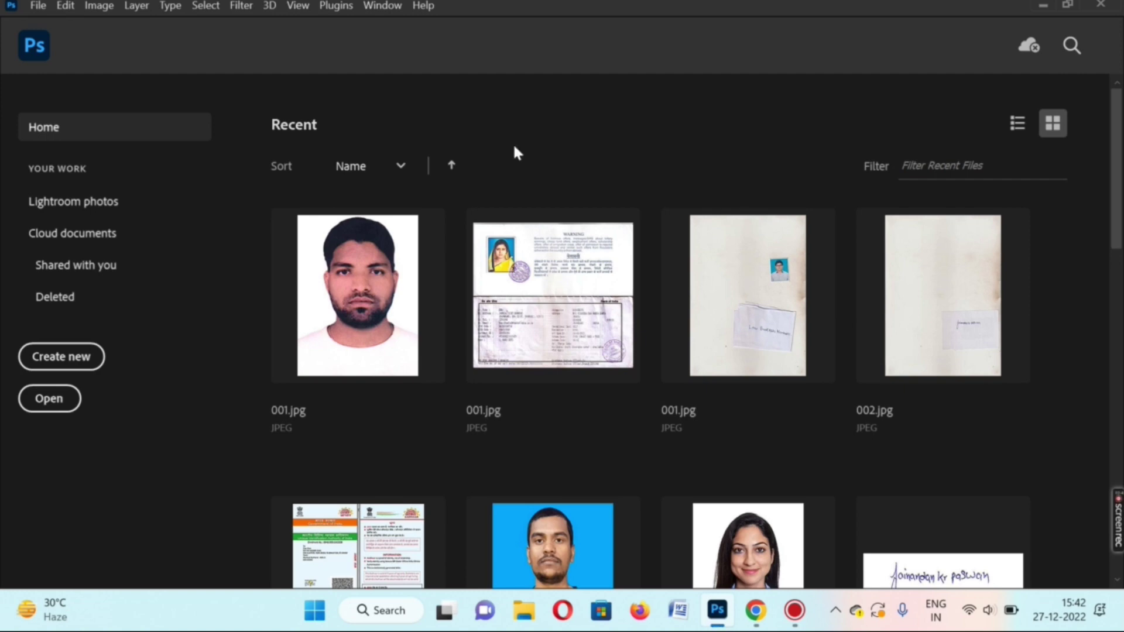
pyautogui.click(41, 5)
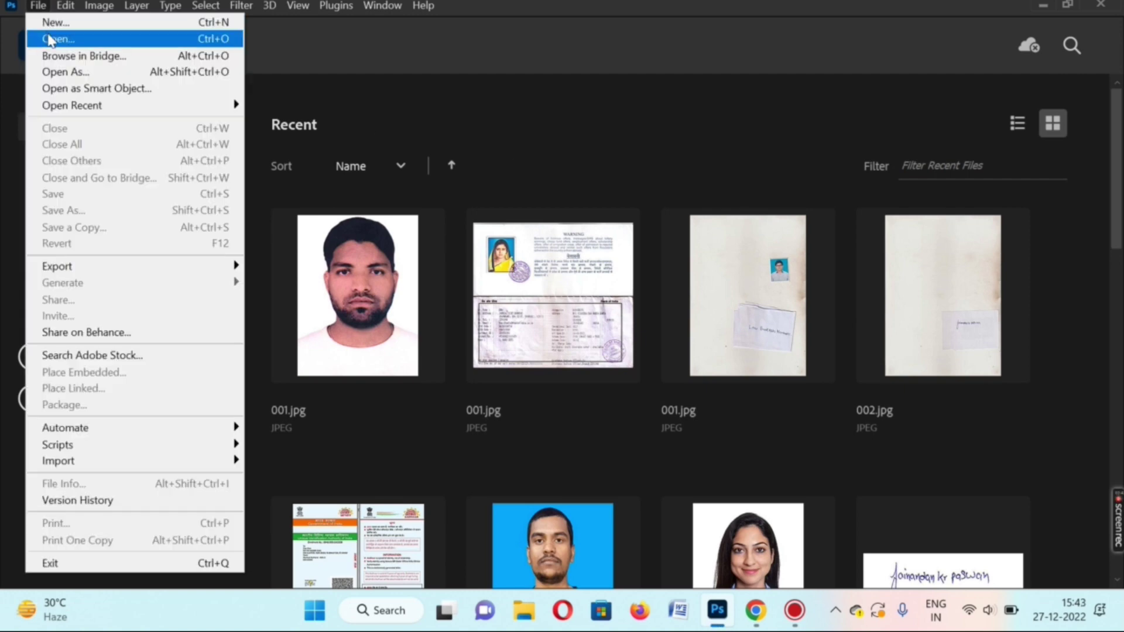
pyautogui.click(51, 37)
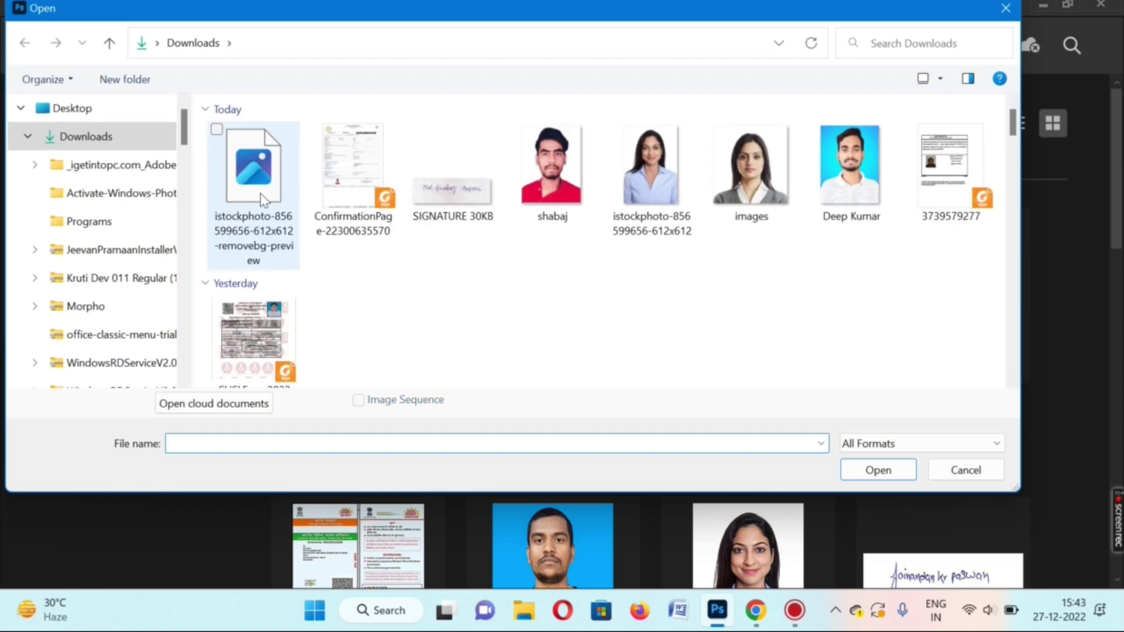
pyautogui.doubleClick(259, 201)
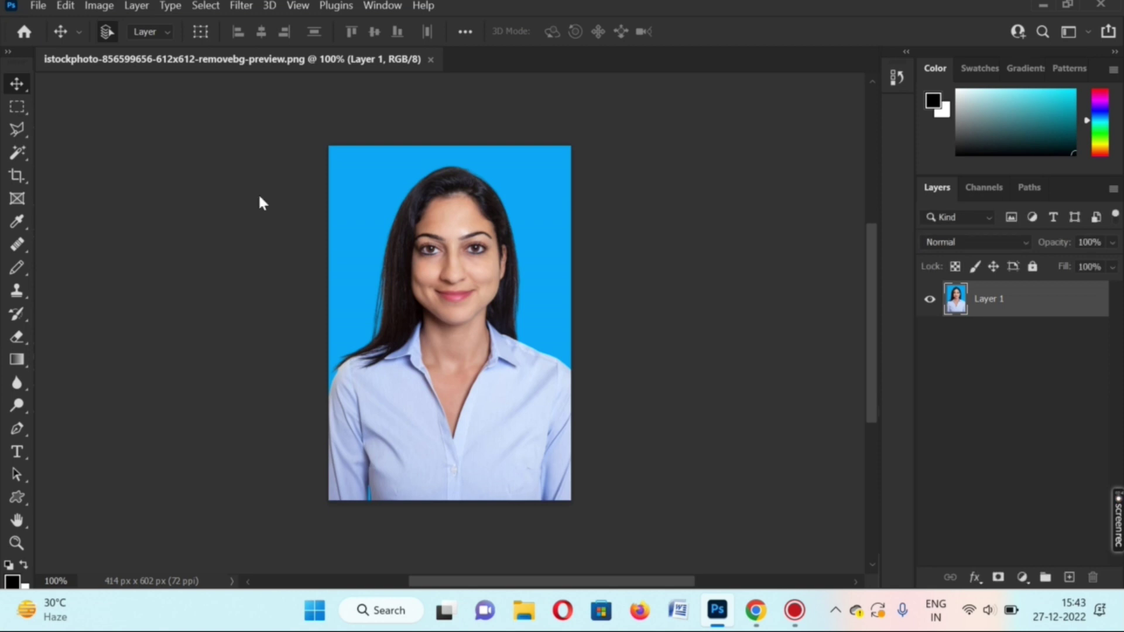
# Crop the portrait to 3.1 × 4.1 cm at 300 ppi, trimming the bottom.
pyautogui.press('c')
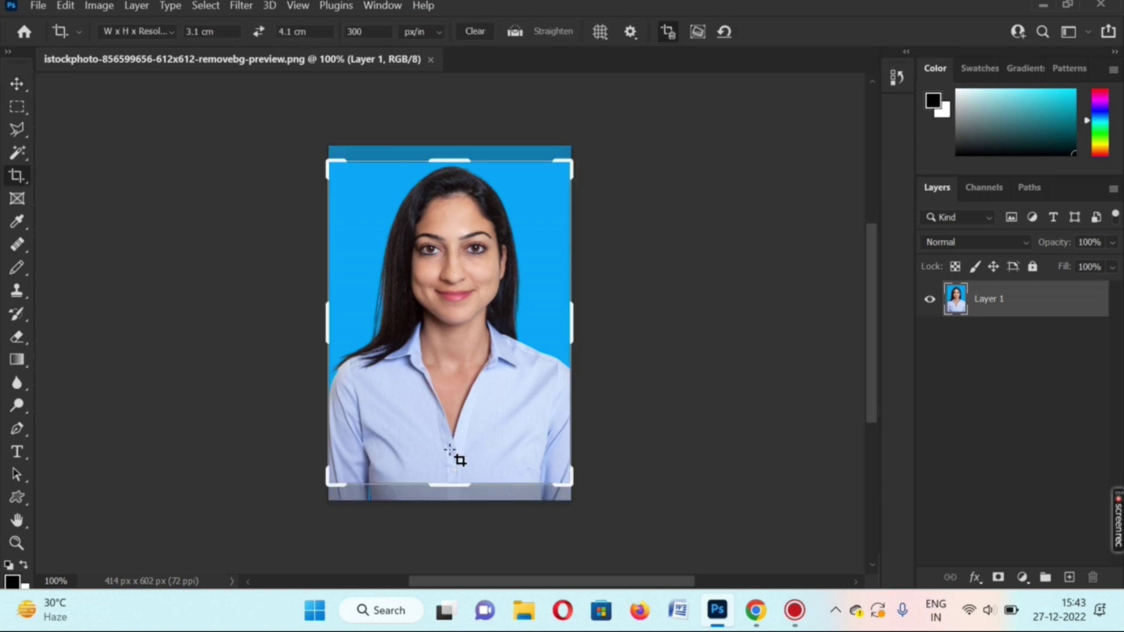
pyautogui.moveTo(451, 479); pyautogui.dragTo(438, 482)
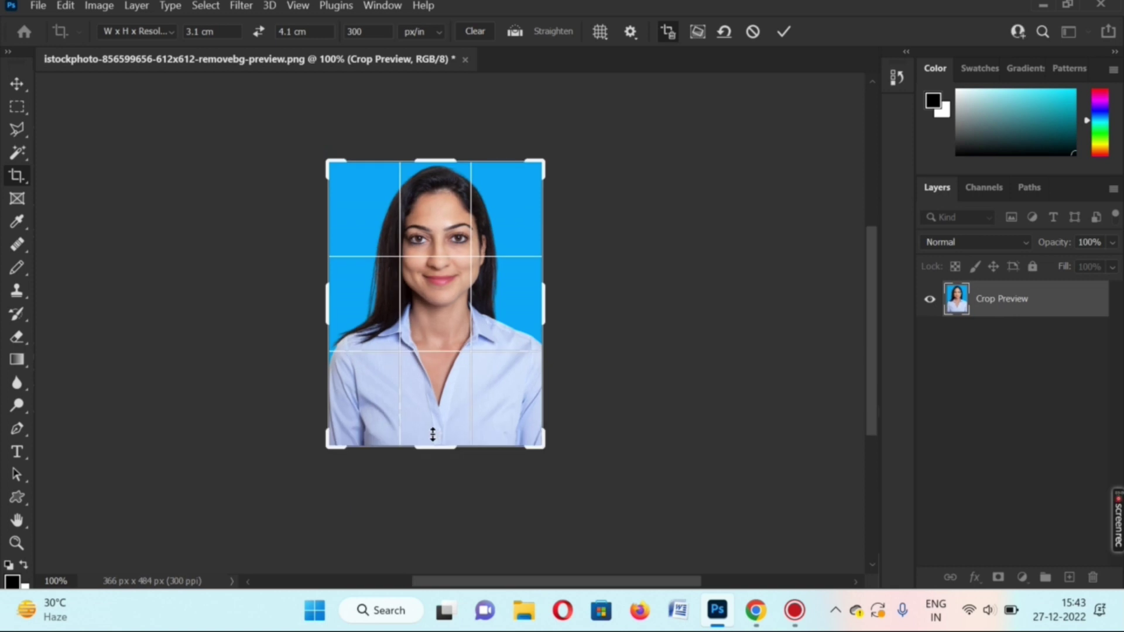
pyautogui.press('Return')
pyautogui.click(12, 87)
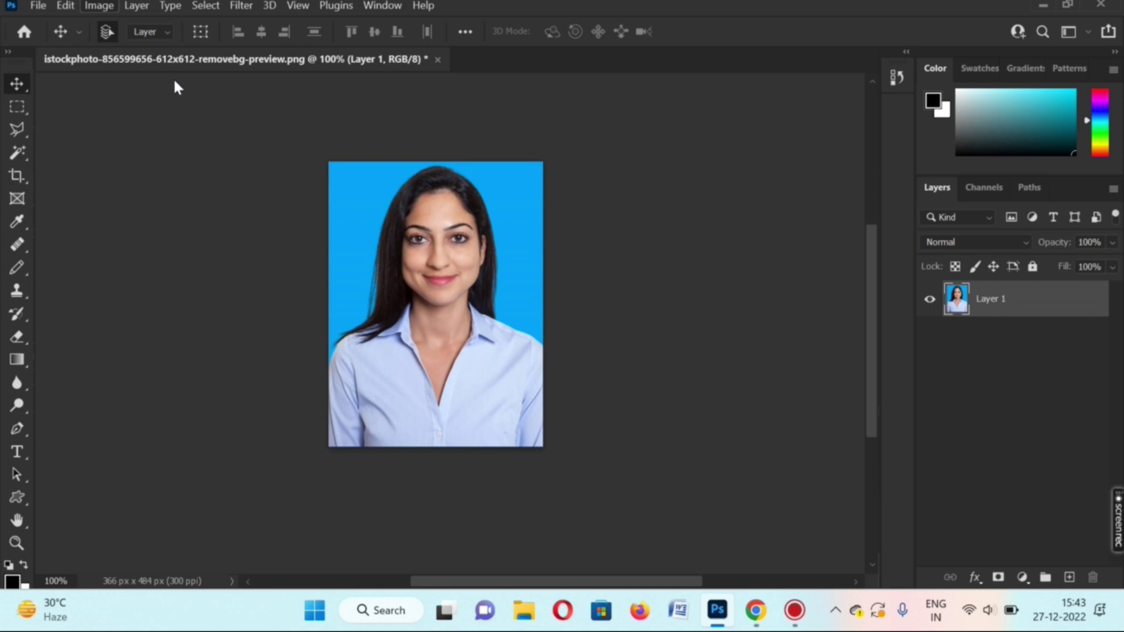
pyautogui.hotkey('alt', 'i')
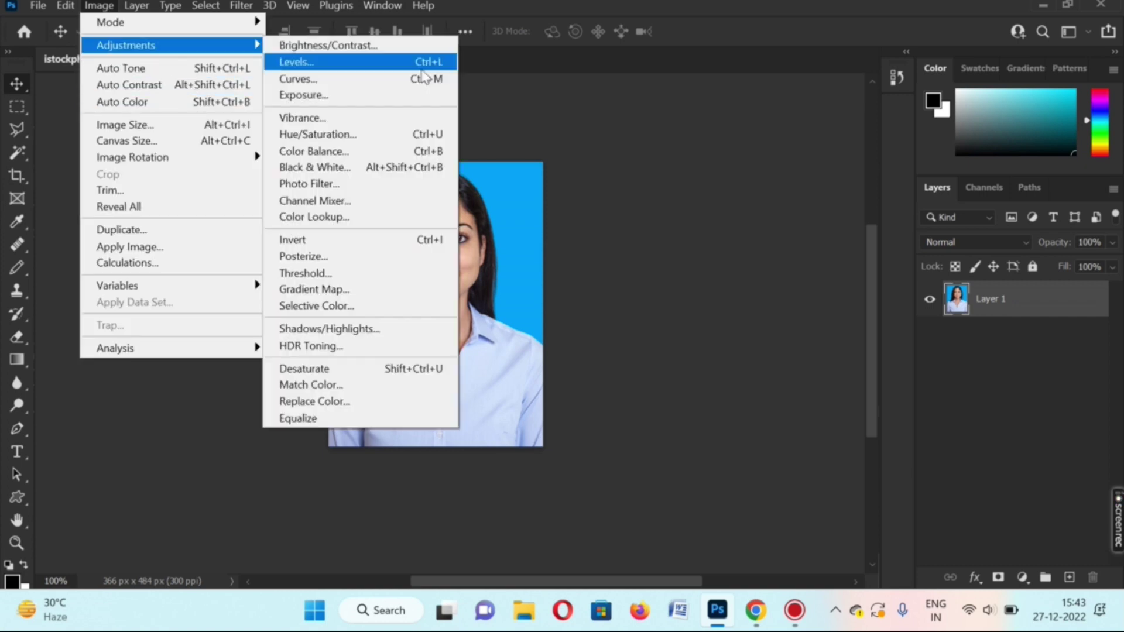
# Apply a Brightness/Contrast adjustment to brighten the cropped passport portrait.
pyautogui.click(386, 45)
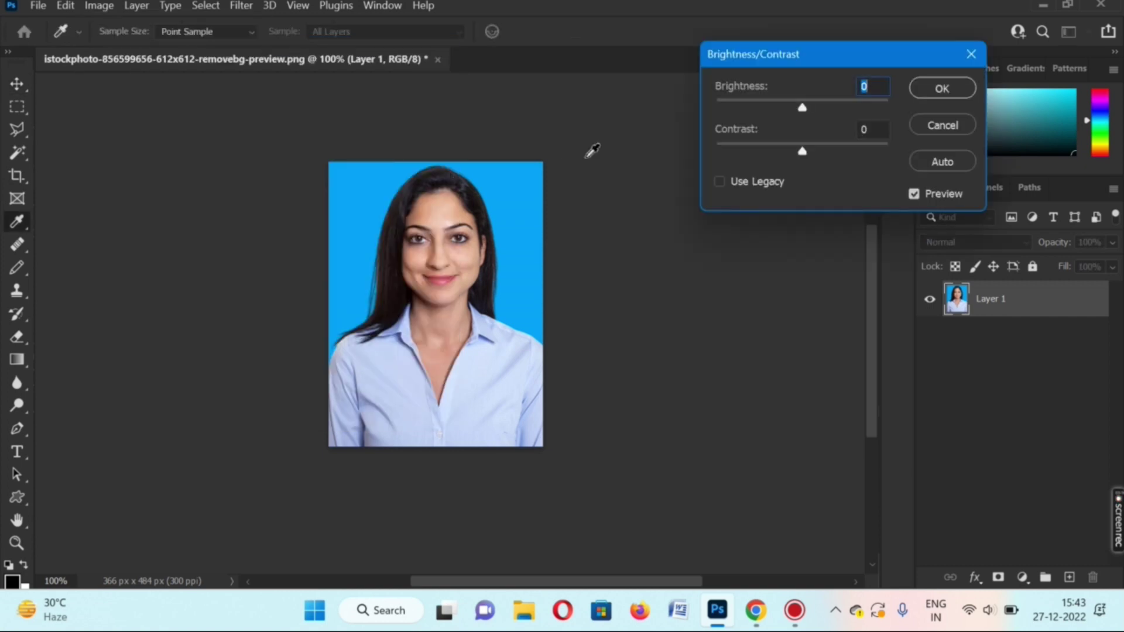
pyautogui.moveTo(802, 110)
pyautogui.mouseDown()
pyautogui.moveTo(820, 117)
pyautogui.moveTo(807, 153)
pyautogui.mouseUp()
pyautogui.click(941, 88)
pyautogui.press('v')
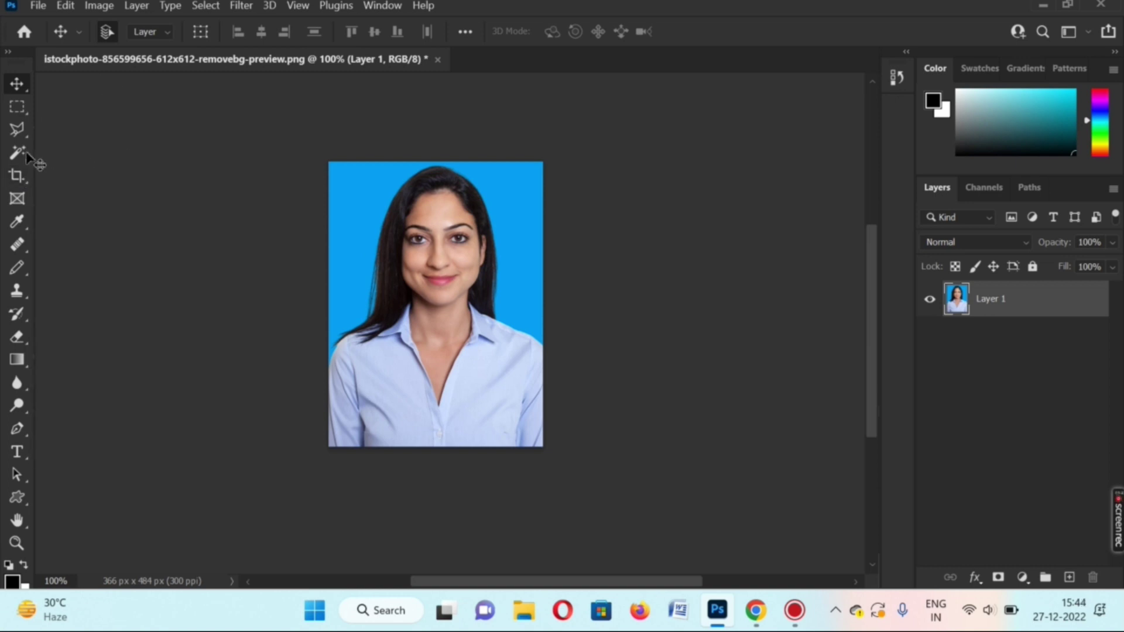
# Create Untitled-1 from the Custom 4 x 6 in @ 300 ppi preset (1200 × 1800 px).
pyautogui.rightClick(17, 88)
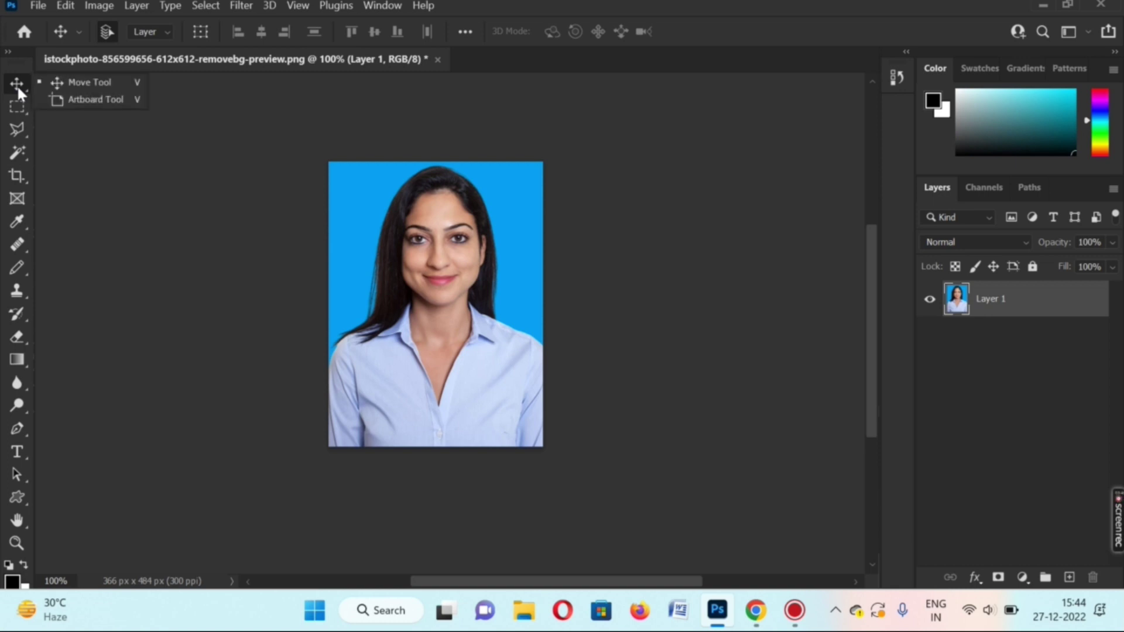
pyautogui.click(38, 7)
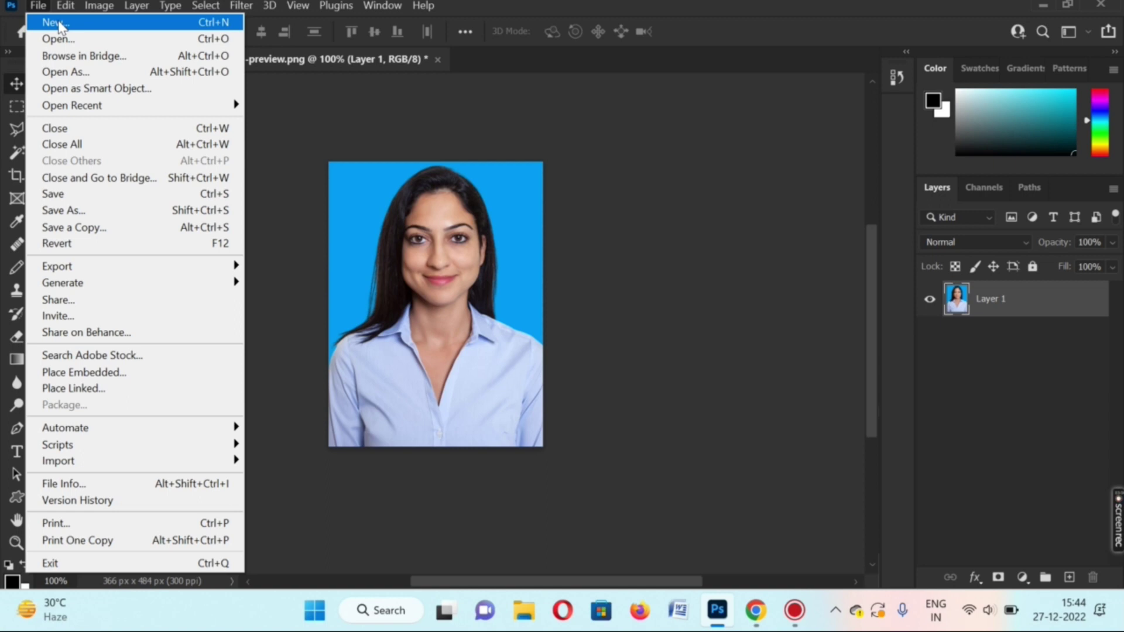
pyautogui.press('Escape')
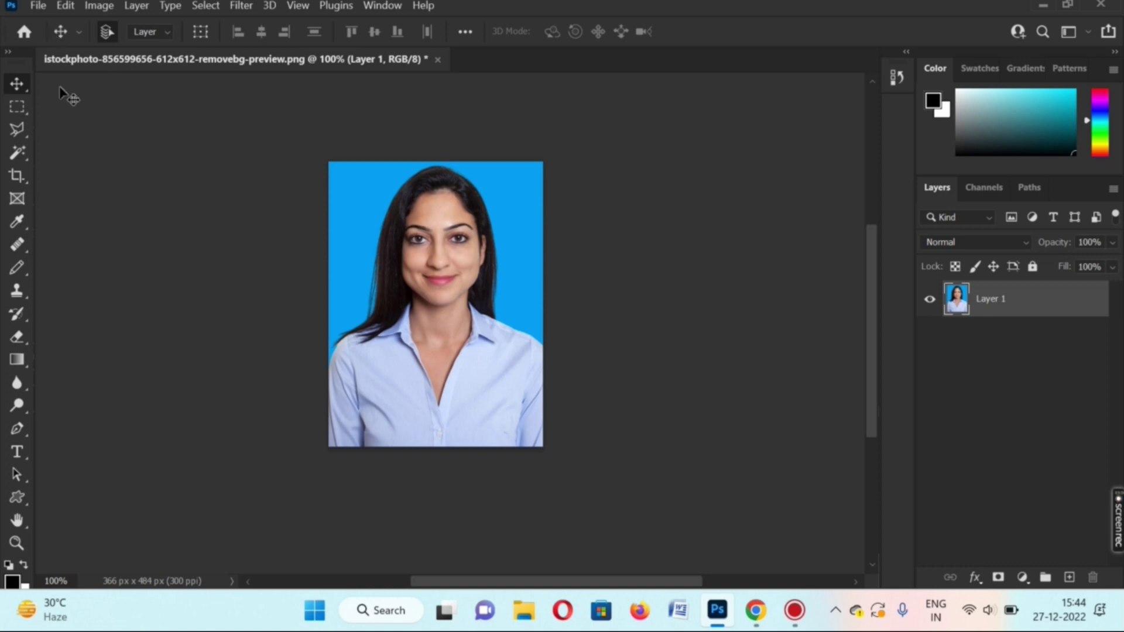
pyautogui.click(39, 6)
pyautogui.click(43, 18)
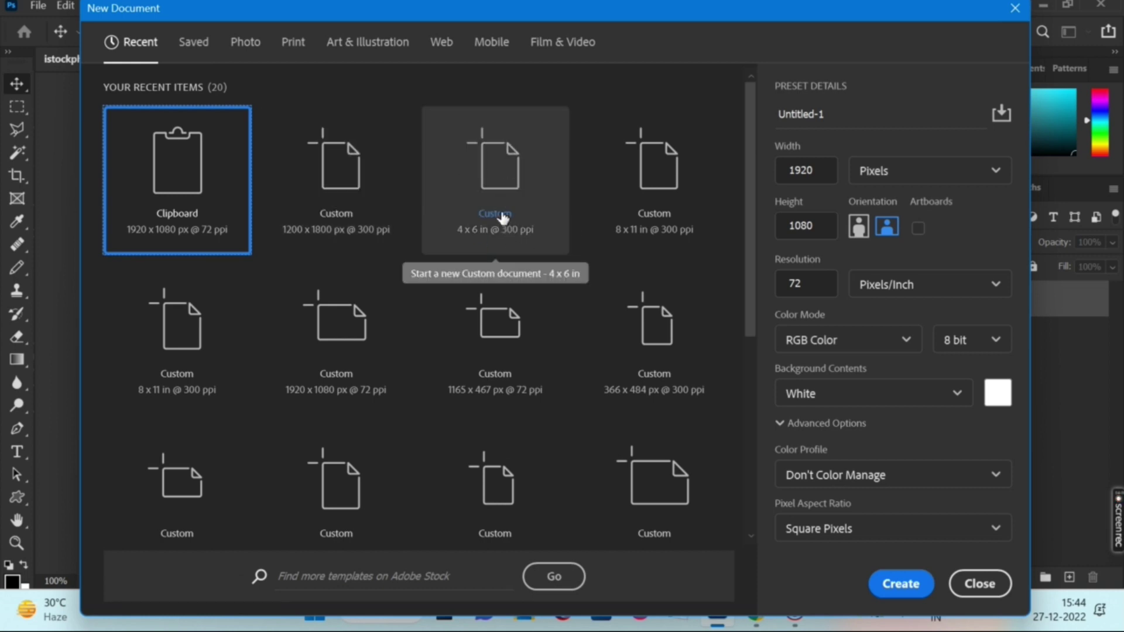
pyautogui.doubleClick(507, 229)
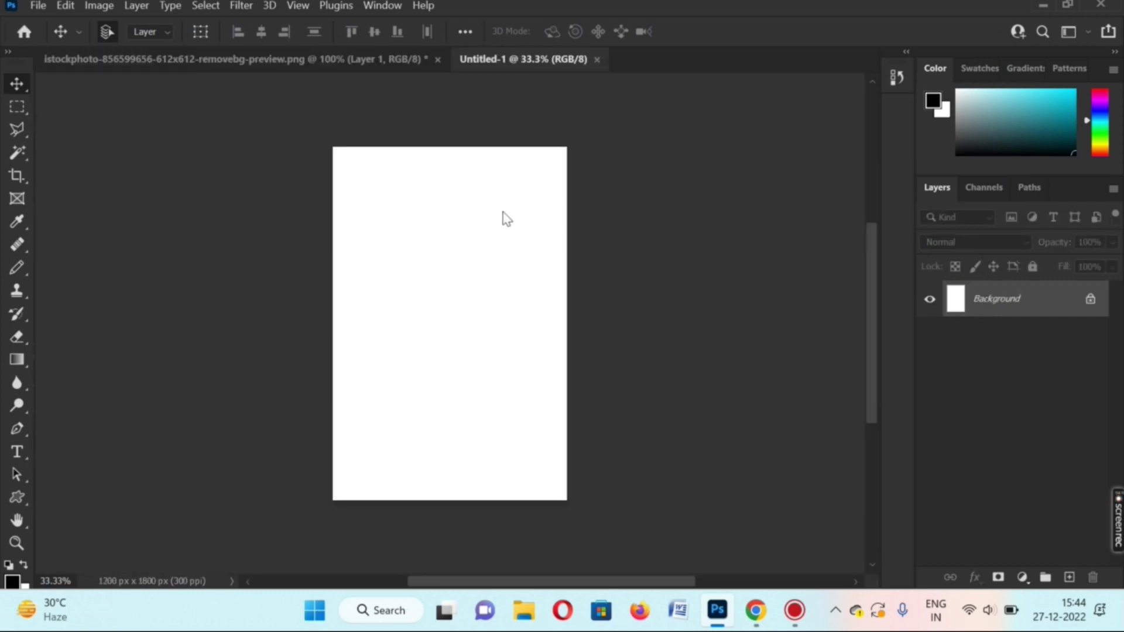
# Select all of the cropped portrait and paste it onto the Untitled-1 sheet.
pyautogui.click(328, 60)
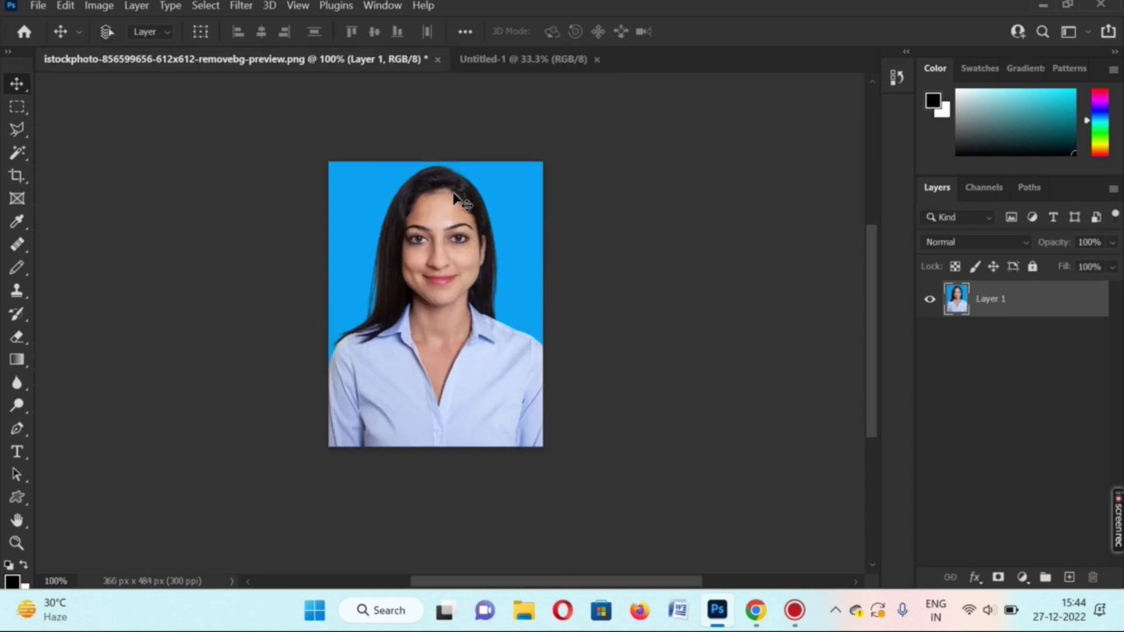
pyautogui.scroll(1, 456, 199)
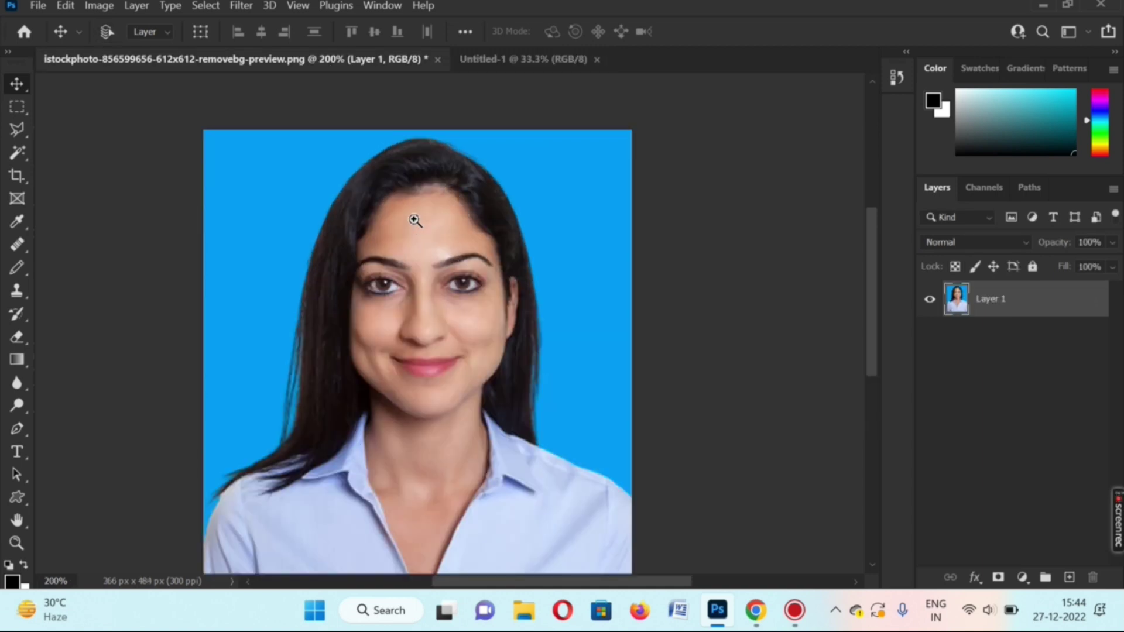
pyautogui.scroll(1, 415, 224)
pyautogui.scroll(-1, 415, 220)
pyautogui.scroll(-1, 416, 220)
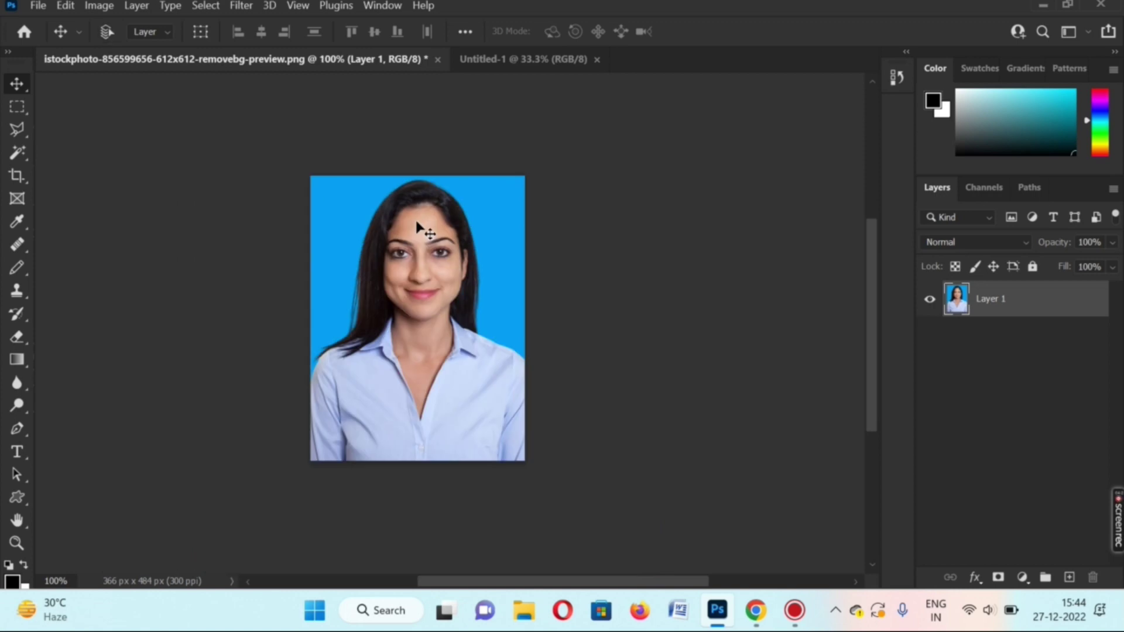
pyautogui.hotkey('ctrl', 'a')
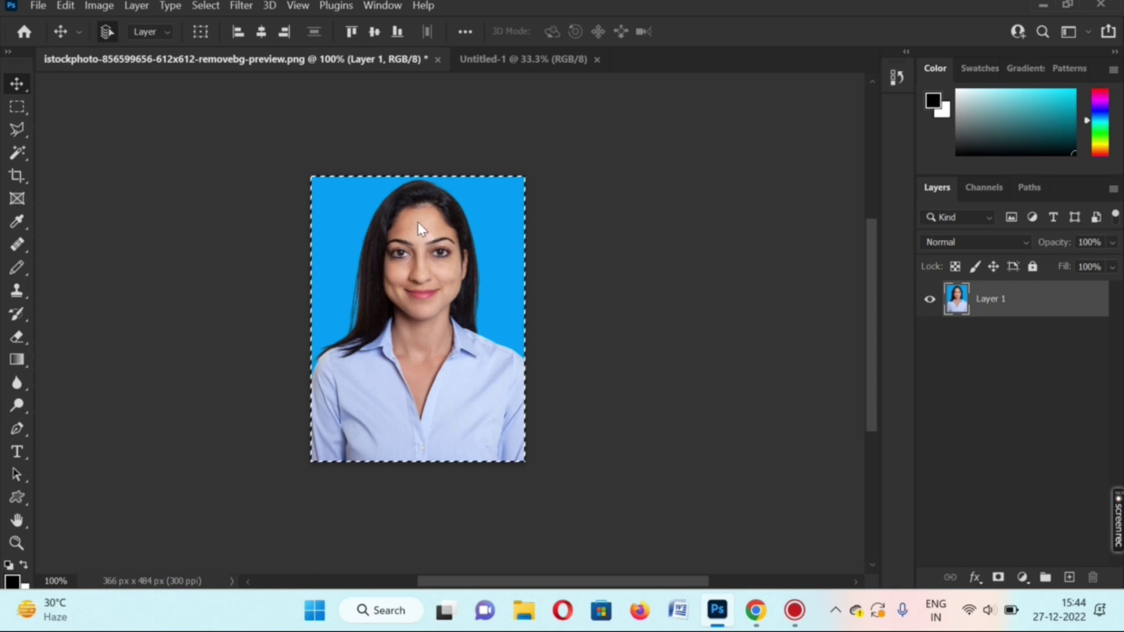
pyautogui.click(508, 57)
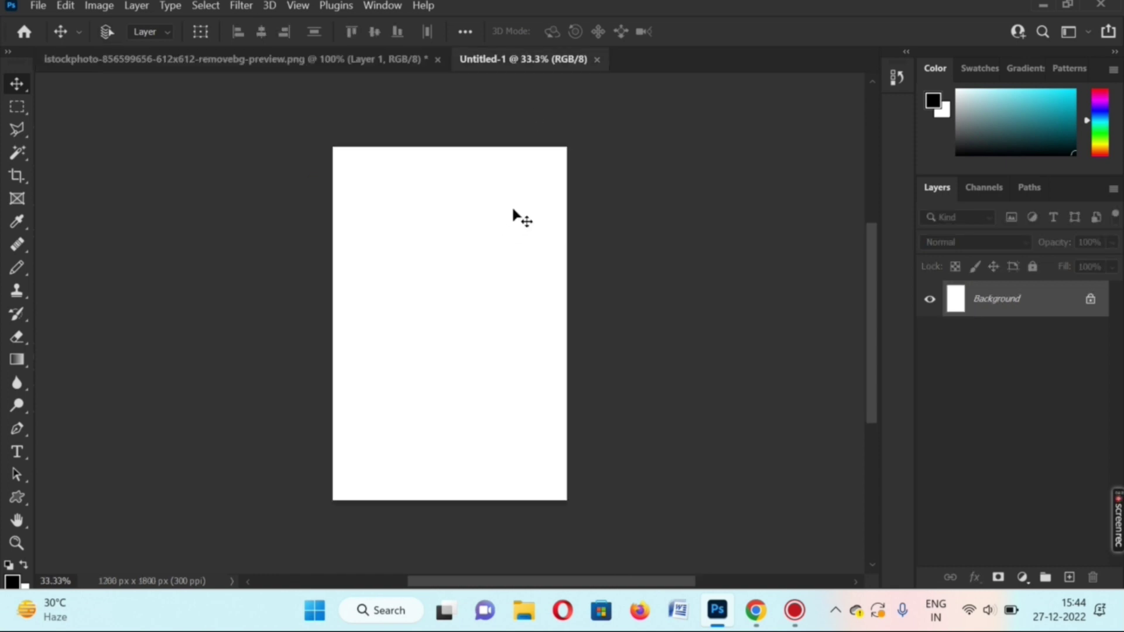
pyautogui.hotkey('ctrl', 'v')
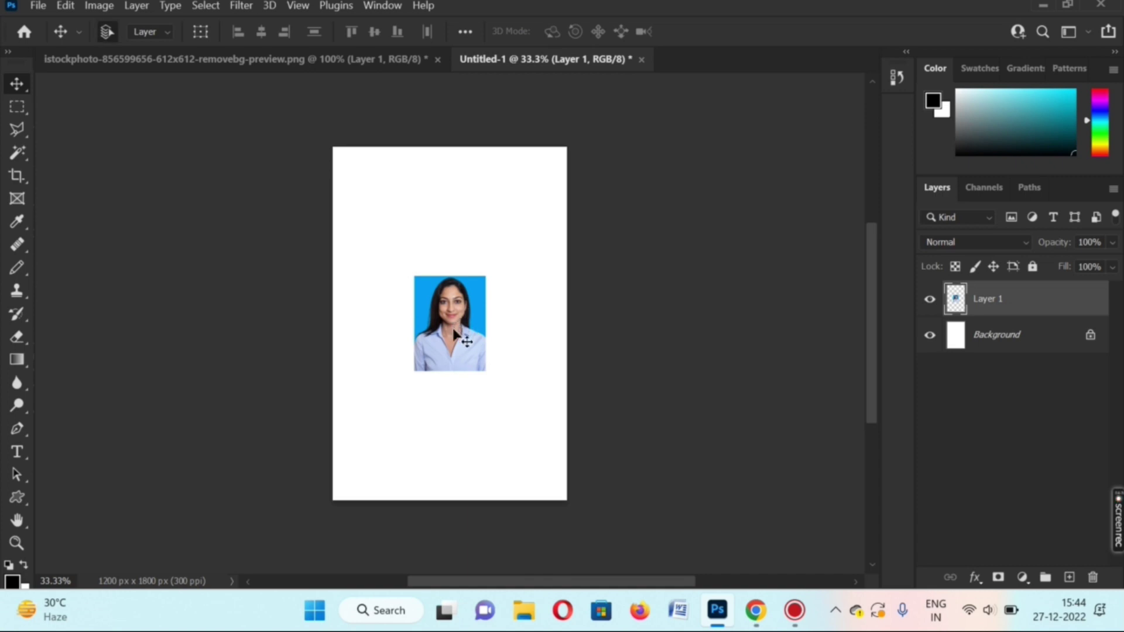
# Select the portrait layer and move it to the sheet's top-left corner.
pyautogui.rightClick(453, 332)
pyautogui.click(469, 336)
pyautogui.moveTo(454, 326)
pyautogui.mouseDown()
pyautogui.moveTo(410, 239)
pyautogui.moveTo(372, 197)
pyautogui.moveTo(380, 205)
pyautogui.mouseUp()
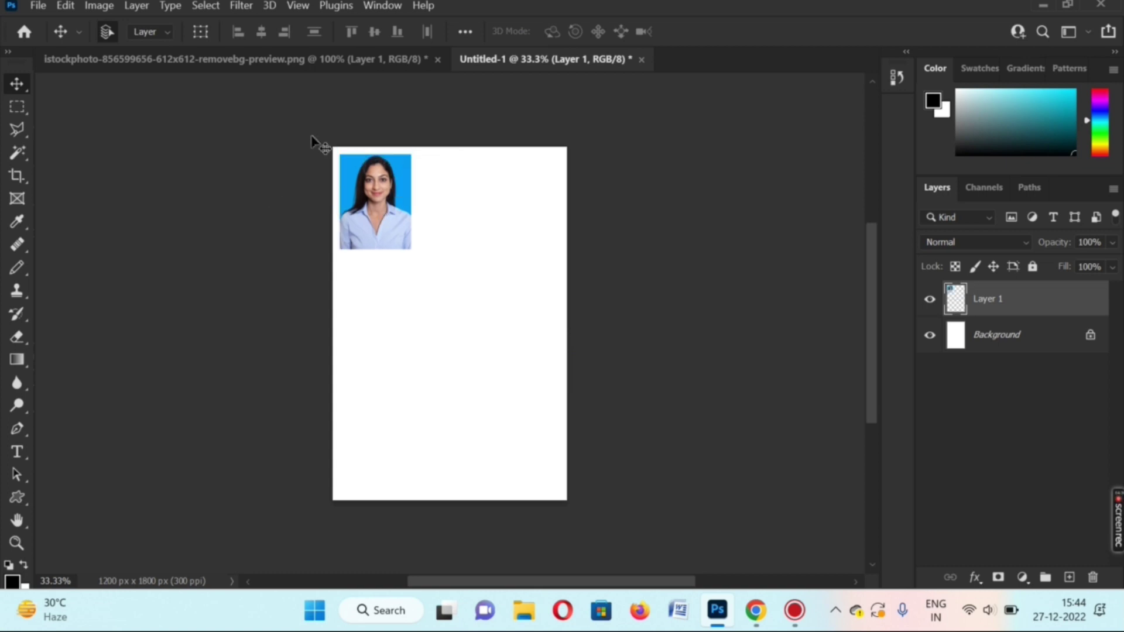
# Add a 6 px black inside stroke border around the portrait.
pyautogui.click(62, 8)
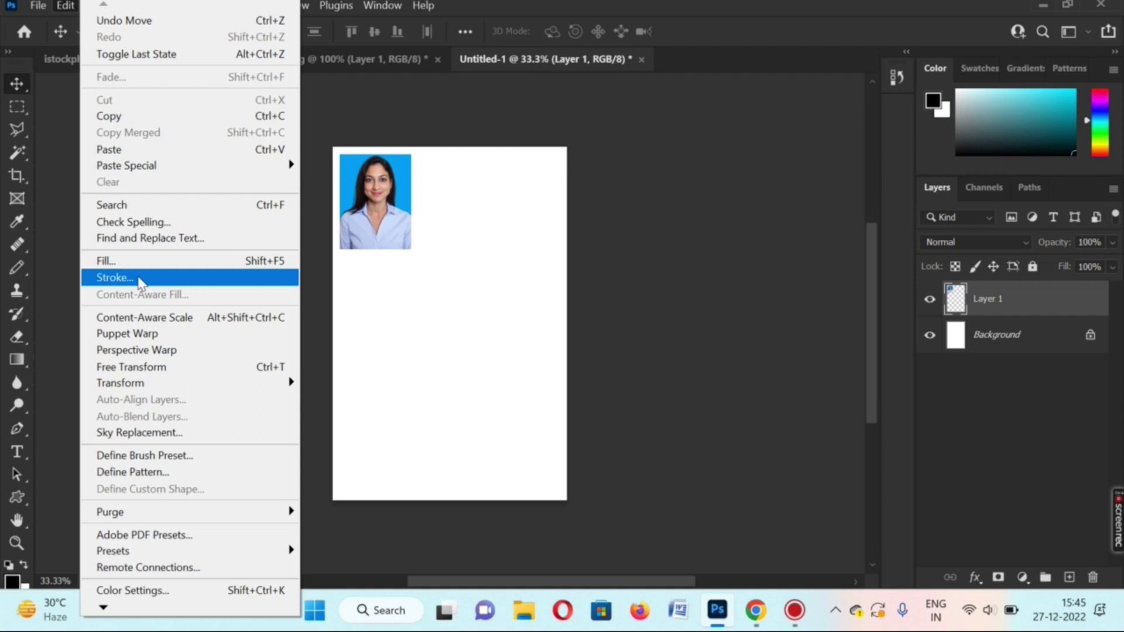
pyautogui.click(140, 282)
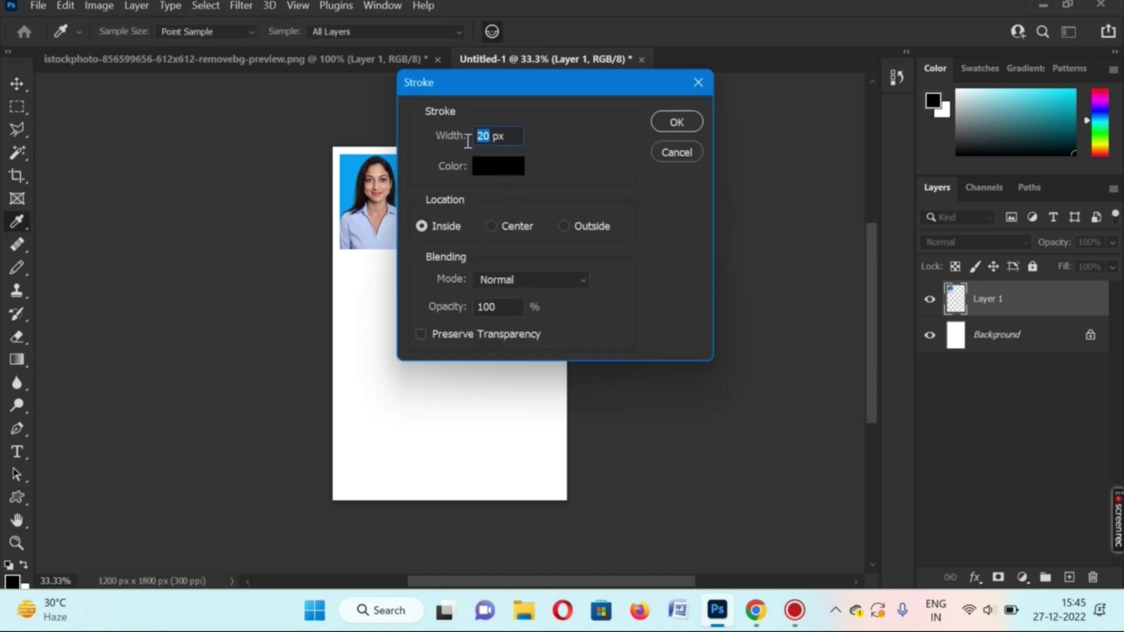
pyautogui.write('6')
pyautogui.click(676, 121)
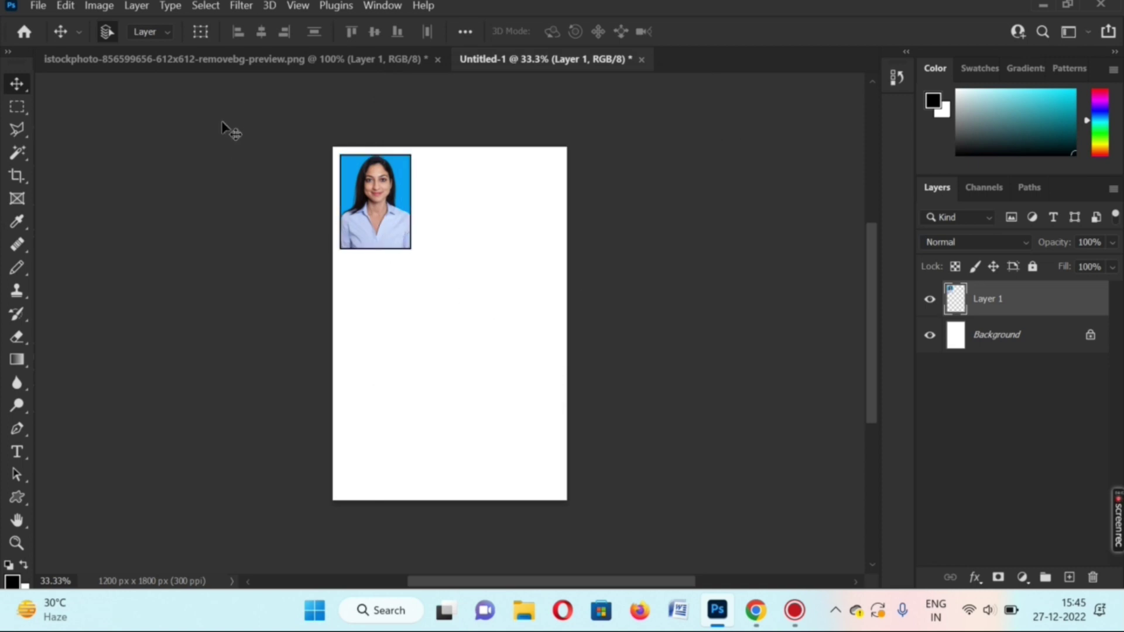
# Rotate the bordered portrait 90° clockwise and nudge it back to the top-left corner.
pyautogui.click(73, 5)
pyautogui.moveTo(121, 383)
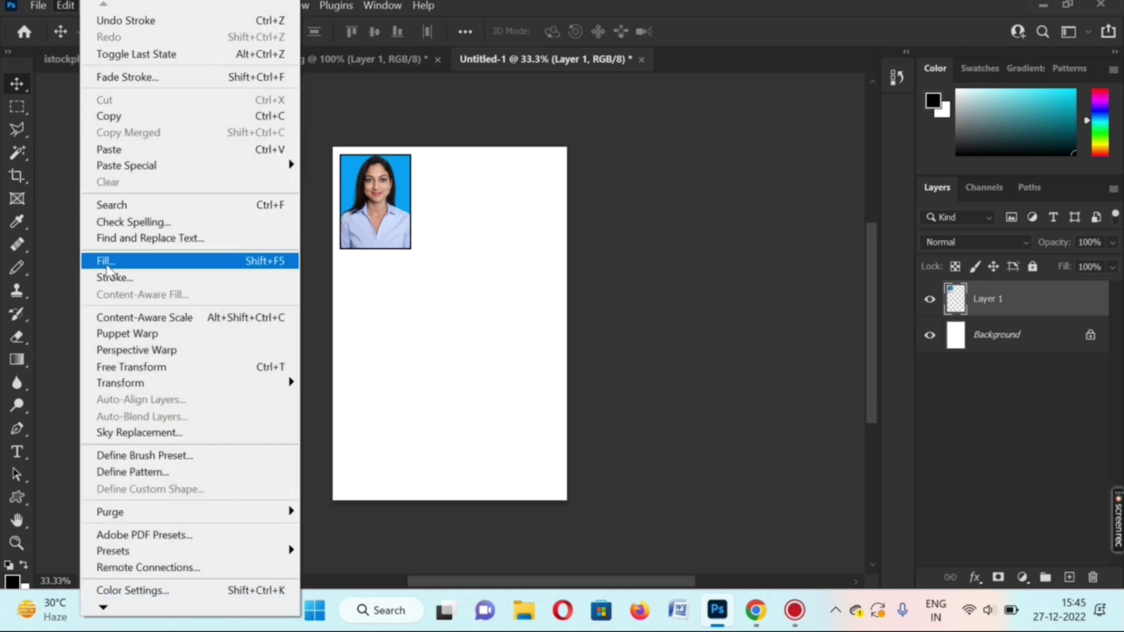
pyautogui.click(381, 327)
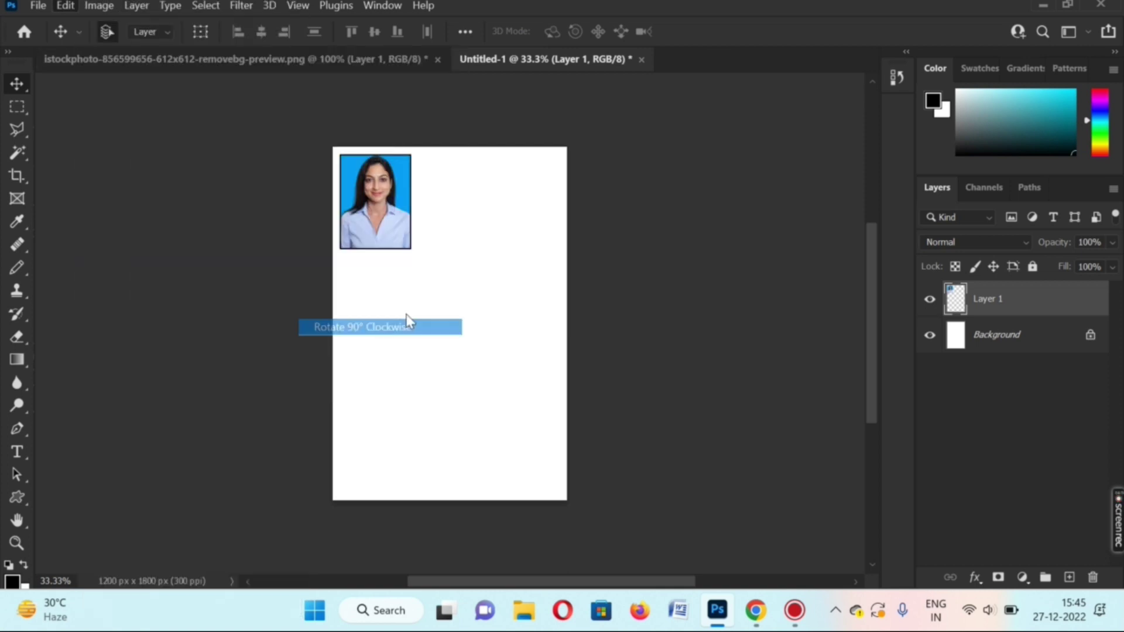
pyautogui.moveTo(389, 215)
pyautogui.mouseDown()
pyautogui.moveTo(416, 208)
pyautogui.moveTo(402, 215)
pyautogui.moveTo(363, 187)
pyautogui.moveTo(395, 199)
pyautogui.mouseUp()
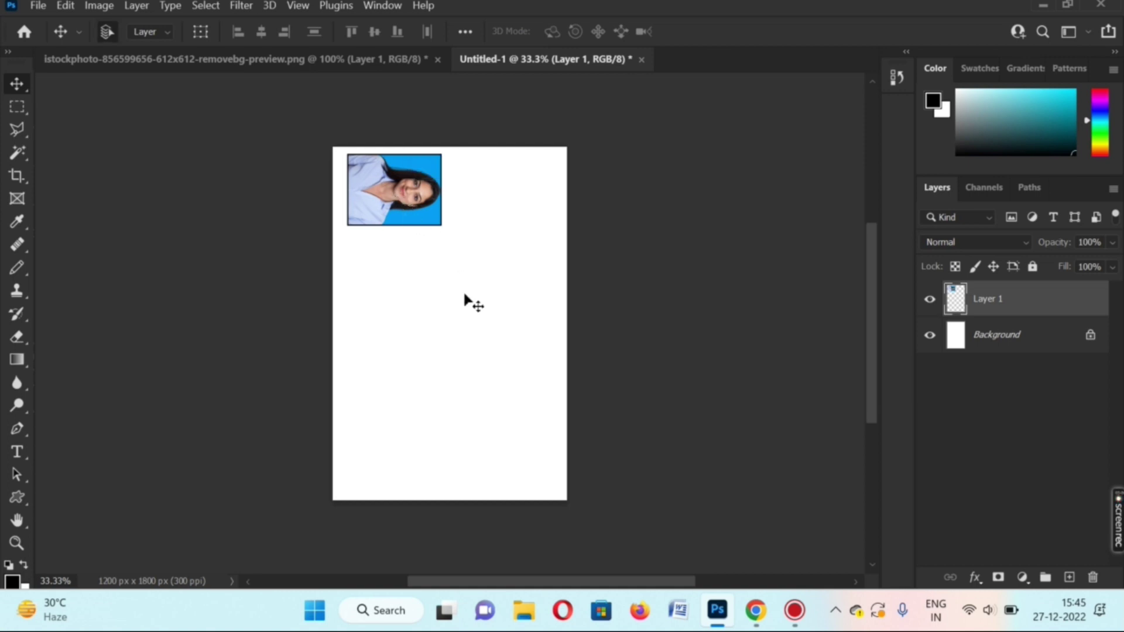
# Alt-drag copies of the rotated portrait into a two-column, four-row grid of eight photos.
pyautogui.moveTo(443, 212)
pyautogui.keyDown('alt'); pyautogui.mouseDown()
pyautogui.moveTo(483, 212)
pyautogui.moveTo(484, 285)
pyautogui.moveTo(370, 283)
pyautogui.mouseUp(); pyautogui.keyUp('alt')
pyautogui.keyDown('alt'); pyautogui.moveTo(370, 284); pyautogui.dragTo(369, 351); pyautogui.keyUp('alt')
pyautogui.keyDown('alt'); pyautogui.moveTo(369, 351); pyautogui.dragTo(472, 359); pyautogui.keyUp('alt')
pyautogui.moveTo(475, 400)
pyautogui.mouseDown()
pyautogui.moveTo(466, 426)
pyautogui.moveTo(359, 426)
pyautogui.mouseUp()
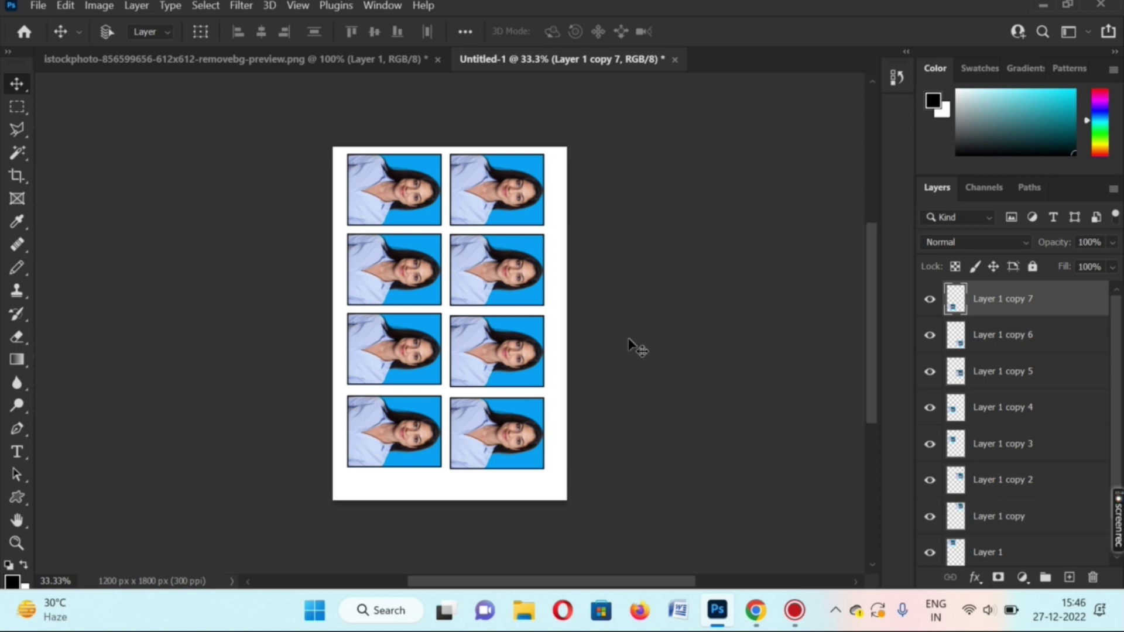
# Open Print Settings with Ctrl+P to preview the eight-photo 4 × 6 in sheet.
pyautogui.hotkey('ctrl', 'p')
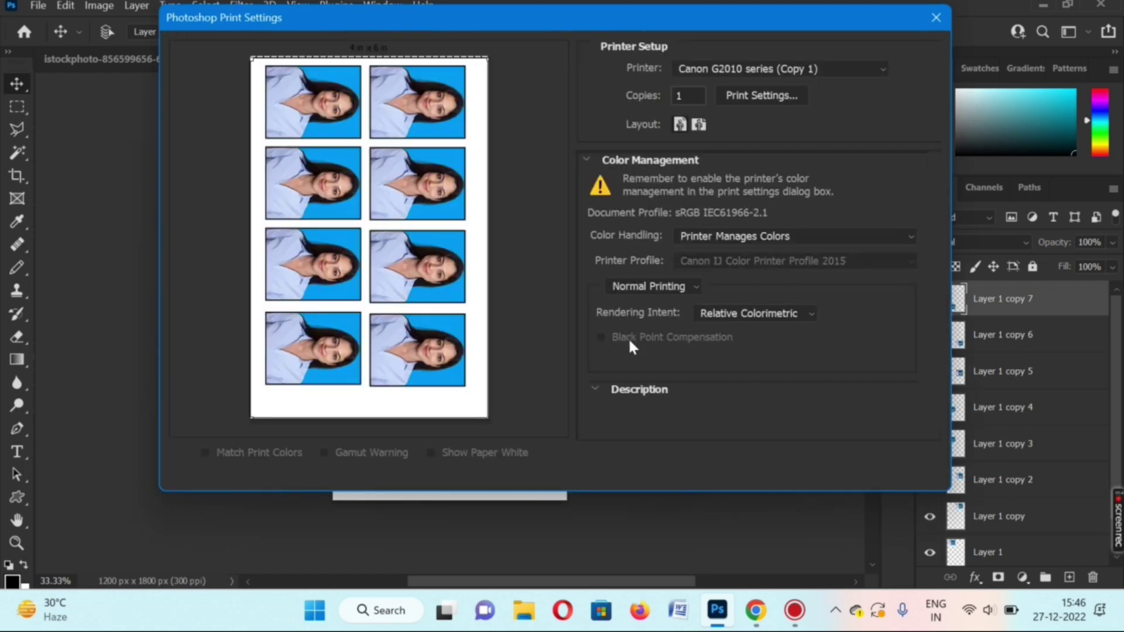